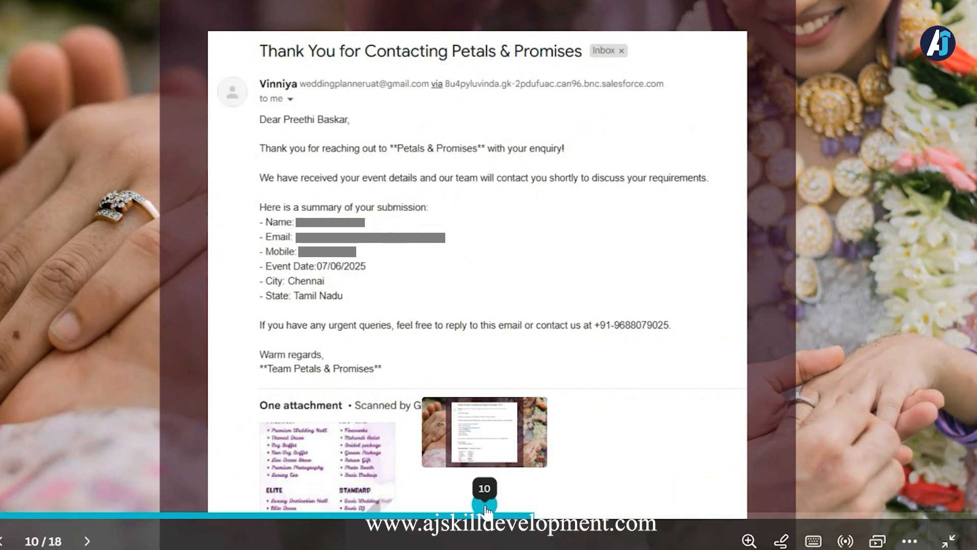
pyautogui.press('Right')
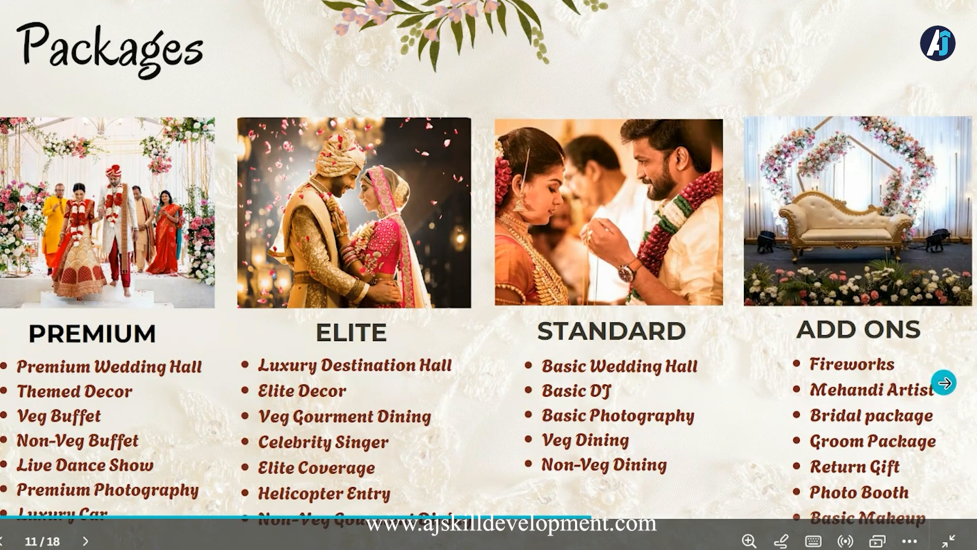
pyautogui.click(945, 383)
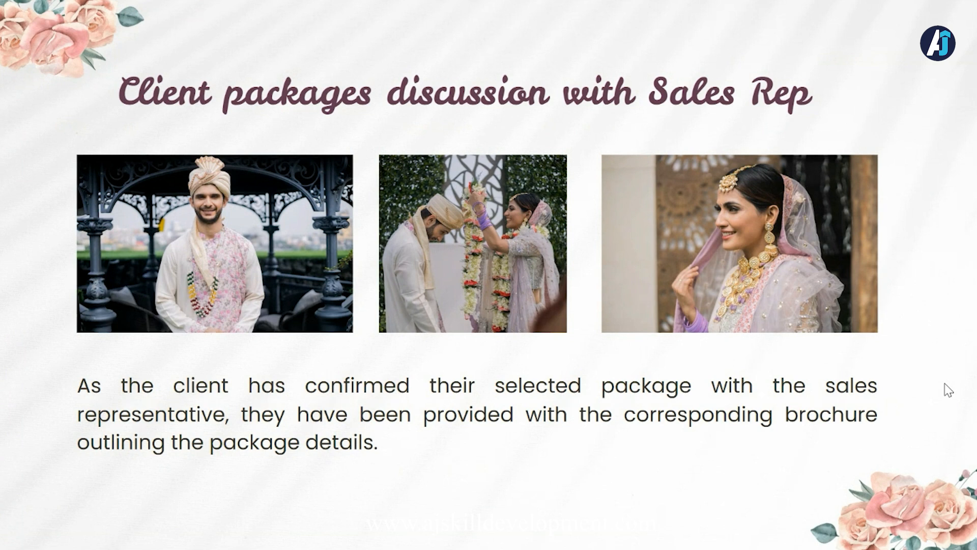
pyautogui.press('Right')
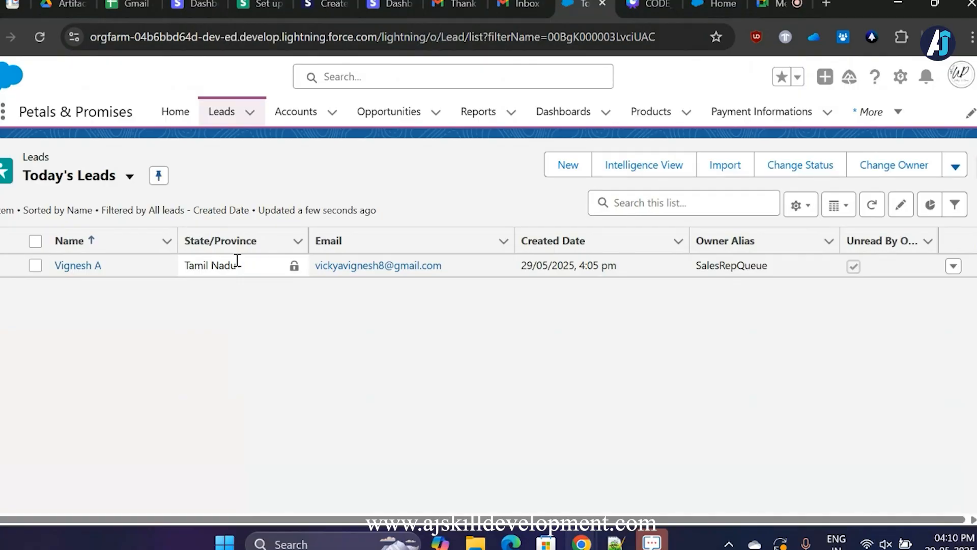
# - Open the lead in the Today's Leads list and change its owner from the SalesRepQueue to the suggested user
pyautogui.click(81, 274)
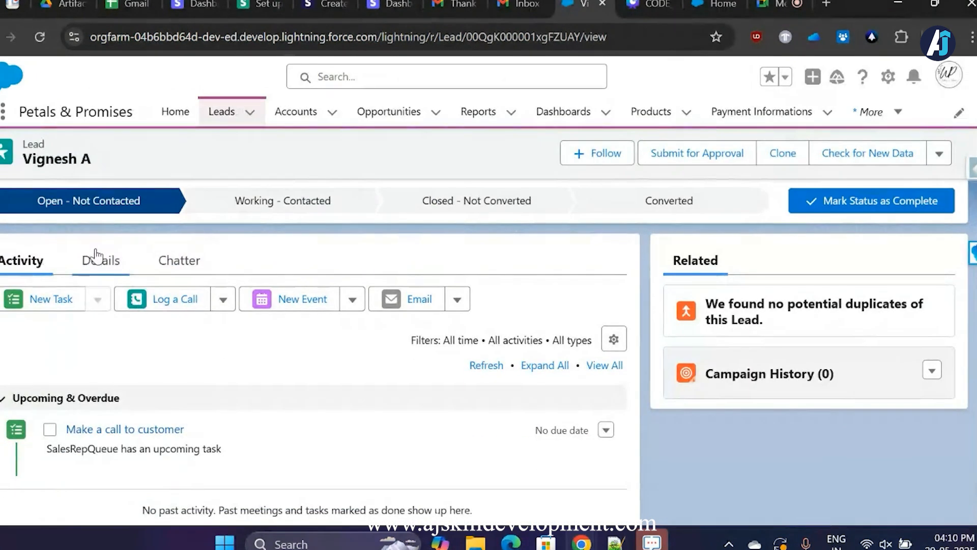
pyautogui.click(96, 257)
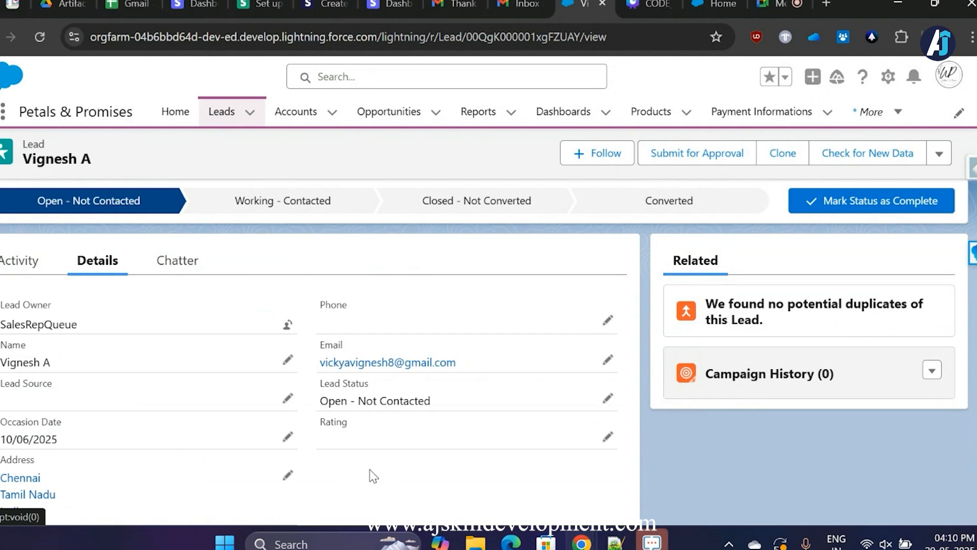
pyautogui.click(288, 325)
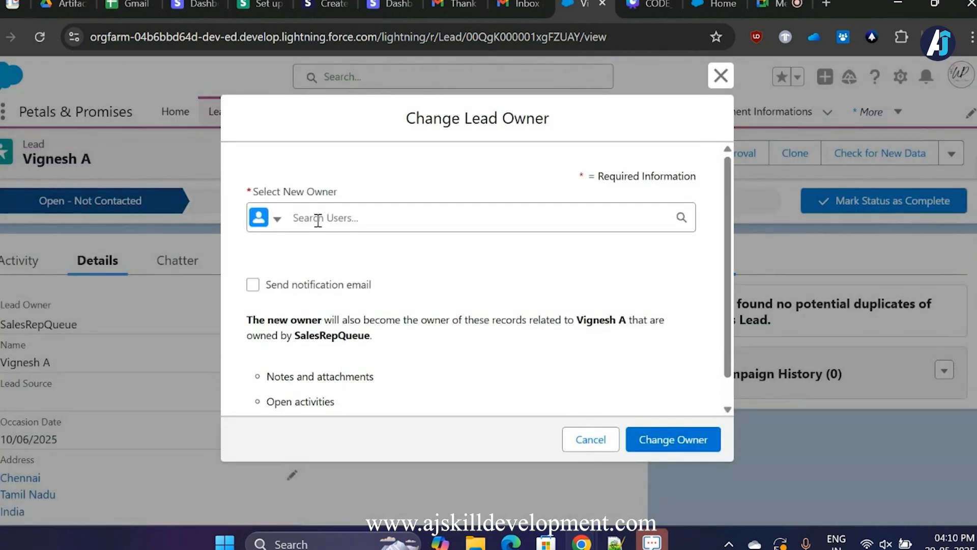
pyautogui.click(318, 219)
pyautogui.click(327, 257)
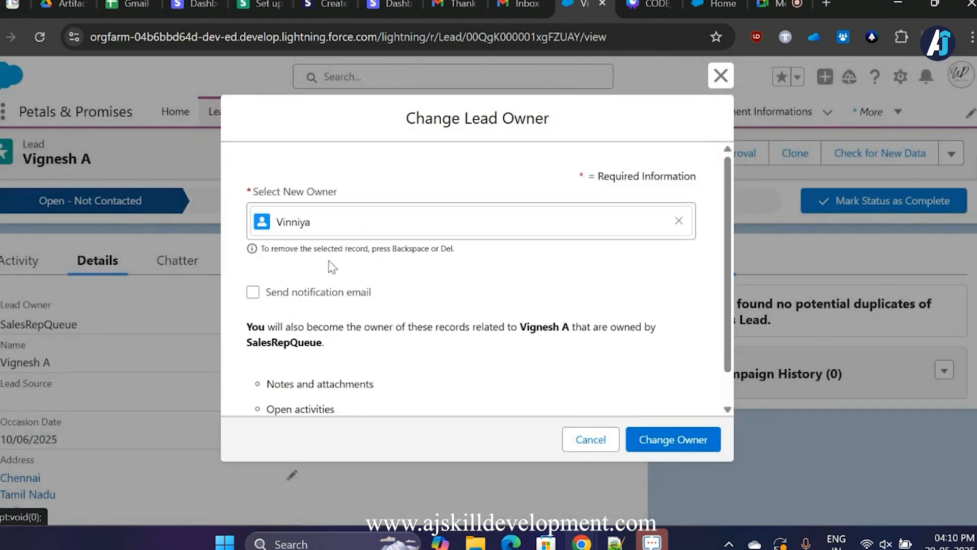
pyautogui.click(667, 442)
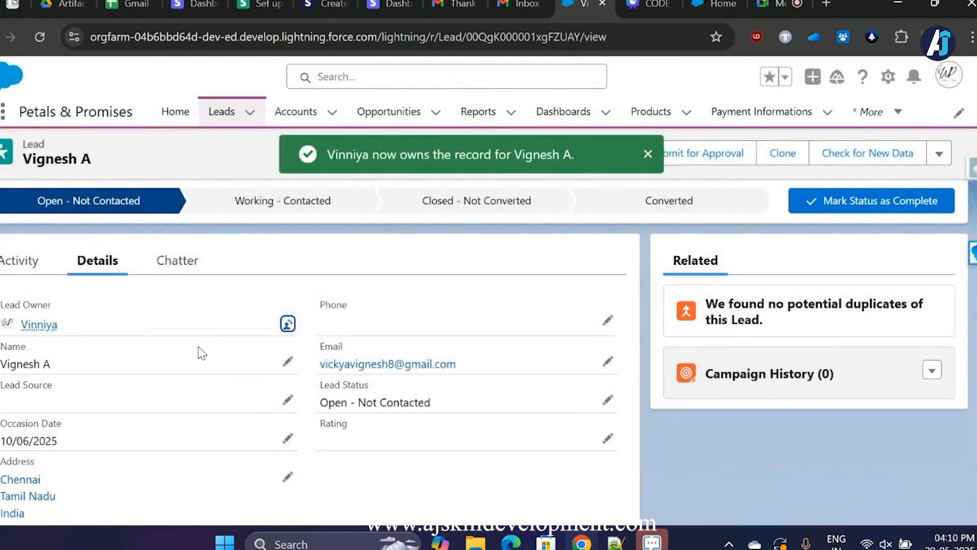
# - Convert the lead into a person account with a new opportunity, using the converted status Closed - Converted
pyautogui.click(27, 260)
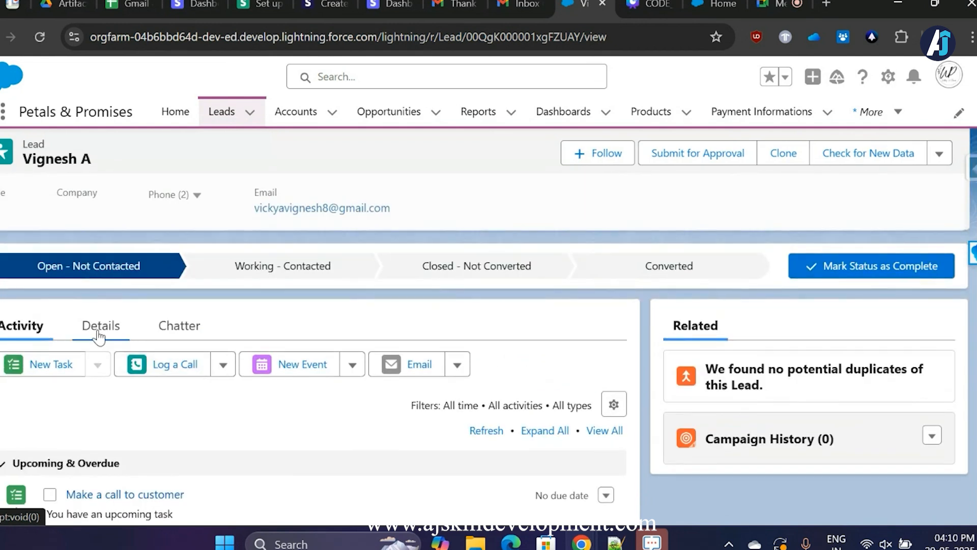
pyautogui.click(98, 333)
pyautogui.scroll(-2, 304, 417)
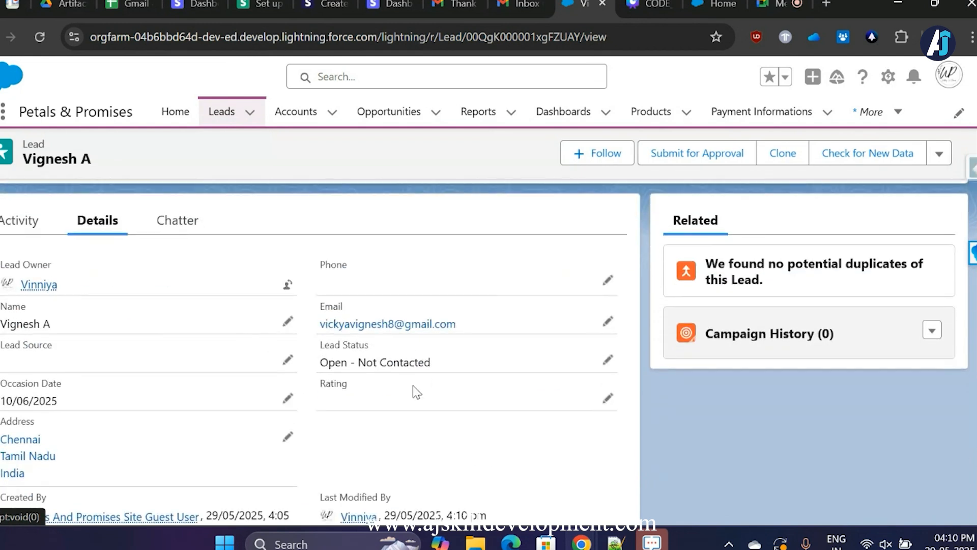
pyautogui.scroll(1, 557, 371)
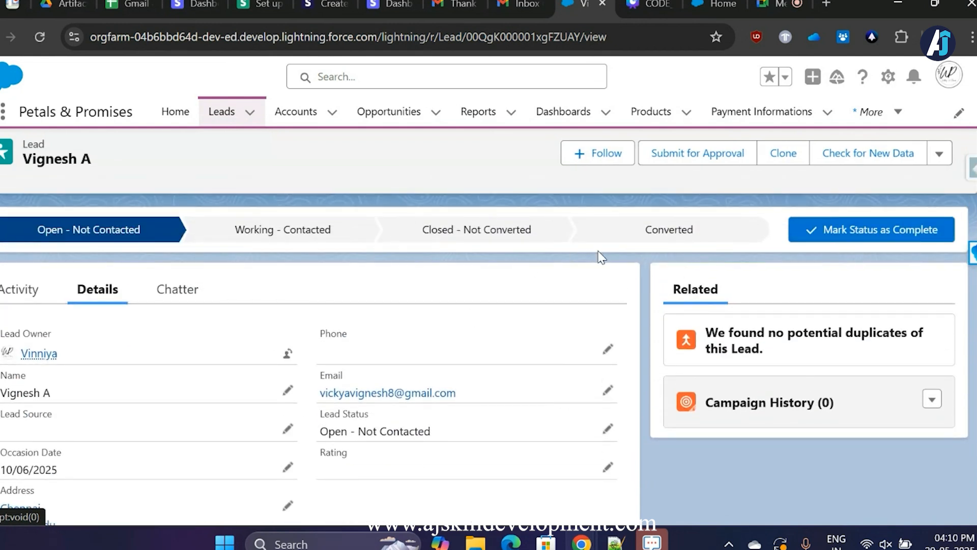
pyautogui.click(699, 247)
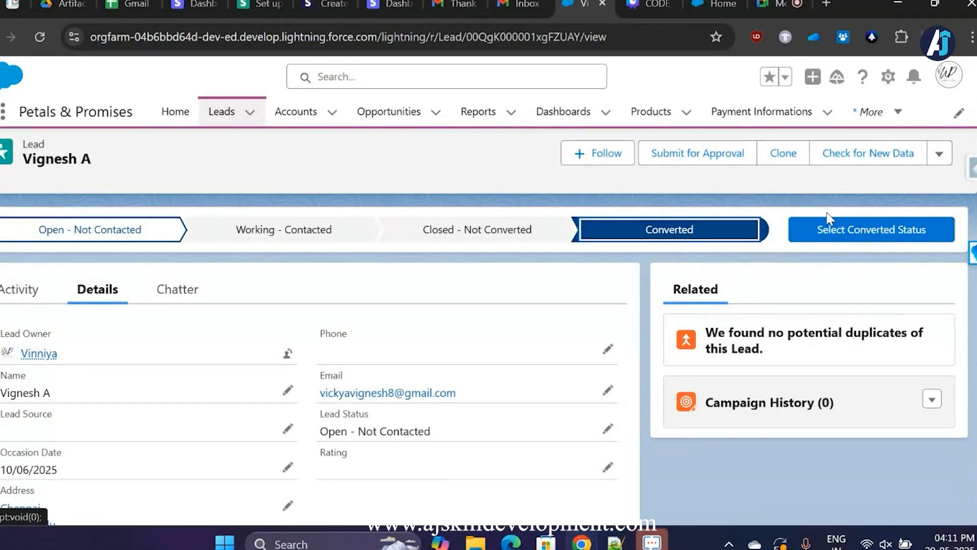
pyautogui.click(853, 243)
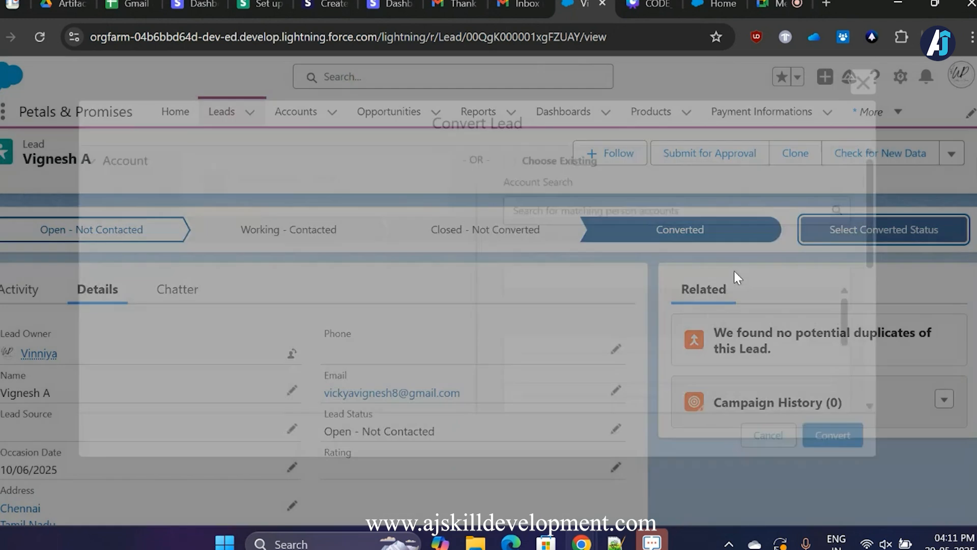
pyautogui.scroll(-1, 641, 334)
pyautogui.scroll(-3, 641, 334)
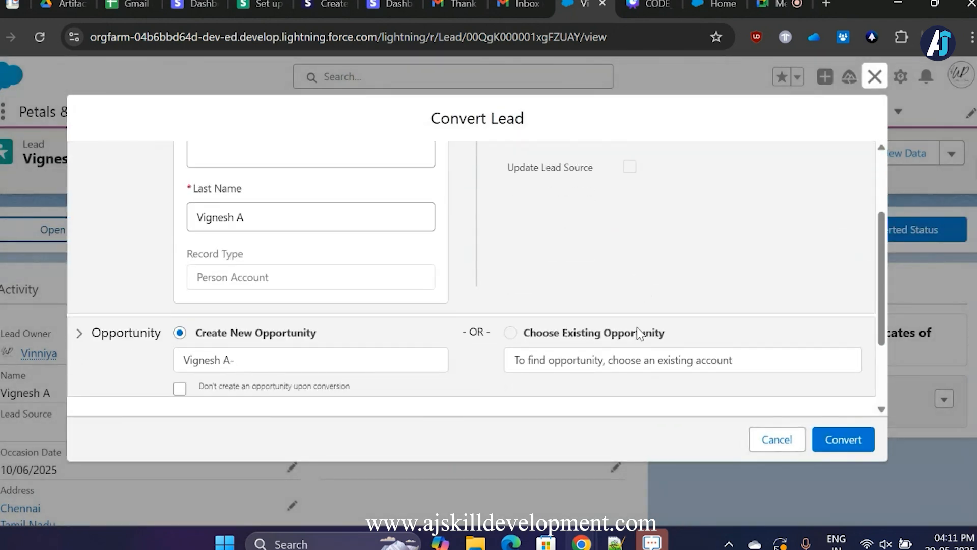
pyautogui.scroll(-1, 733, 342)
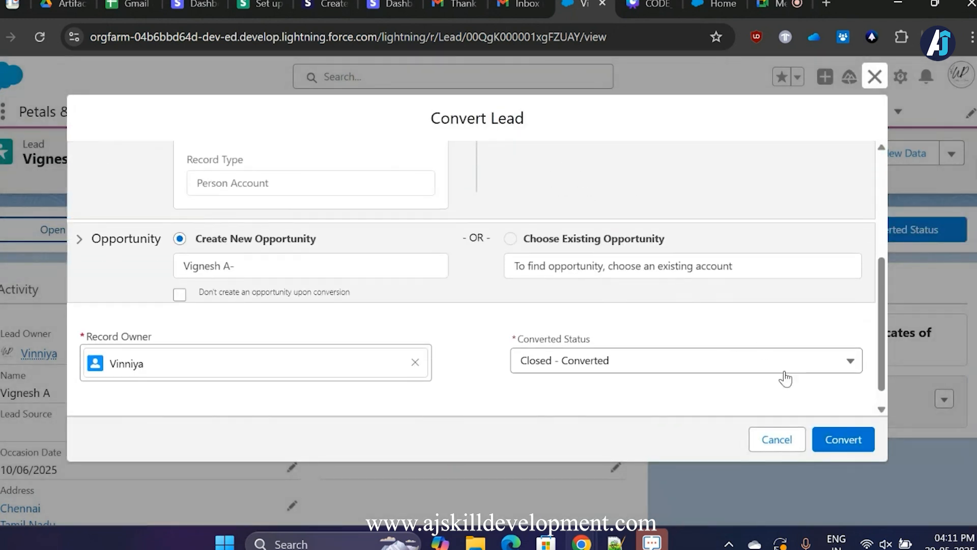
pyautogui.click(842, 442)
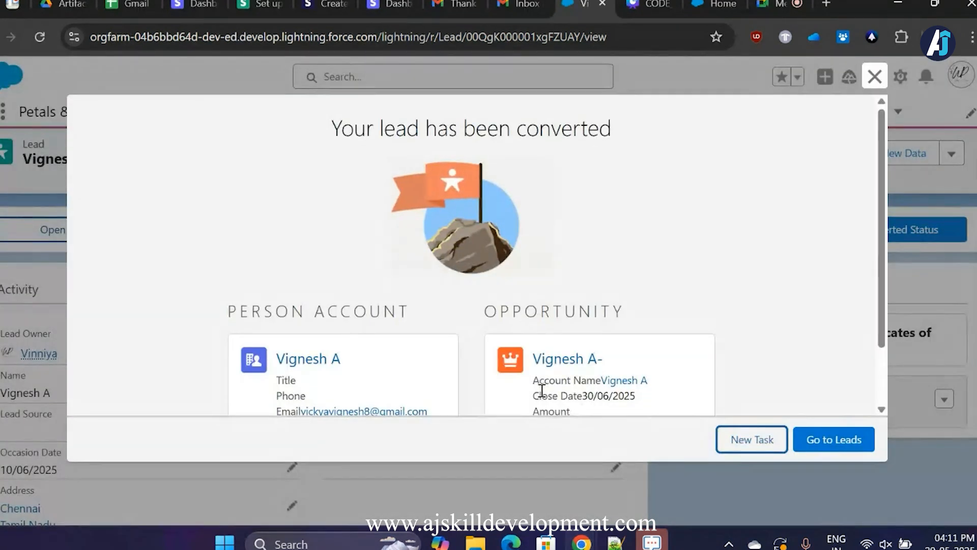
# - Open the person account from the converted lead and review its details and related opportunities
pyautogui.click(324, 359)
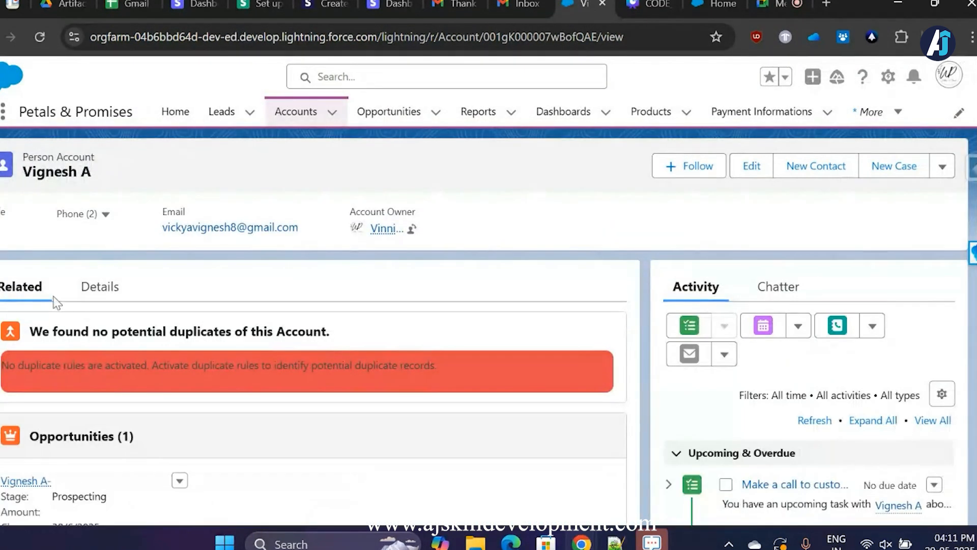
pyautogui.click(99, 296)
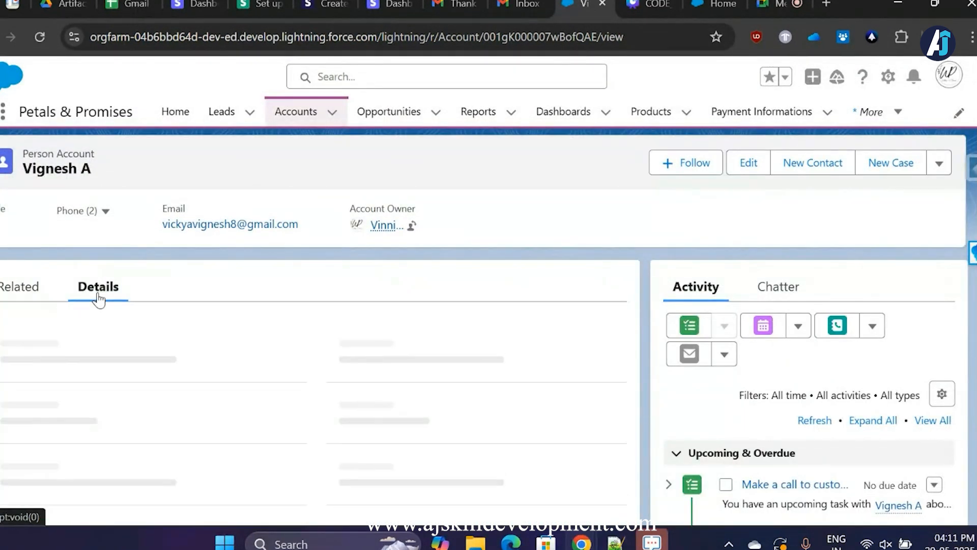
pyautogui.scroll(-1, 222, 382)
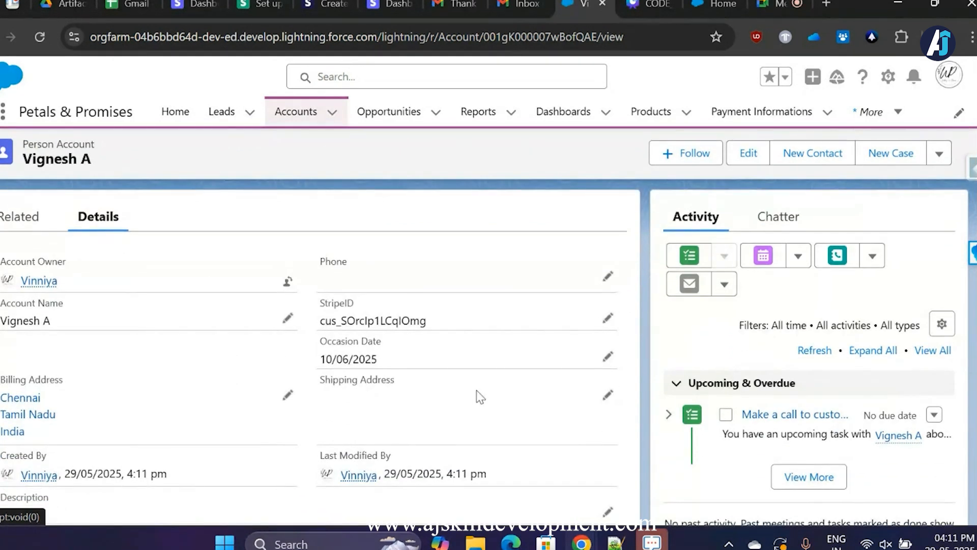
pyautogui.scroll(1, 477, 391)
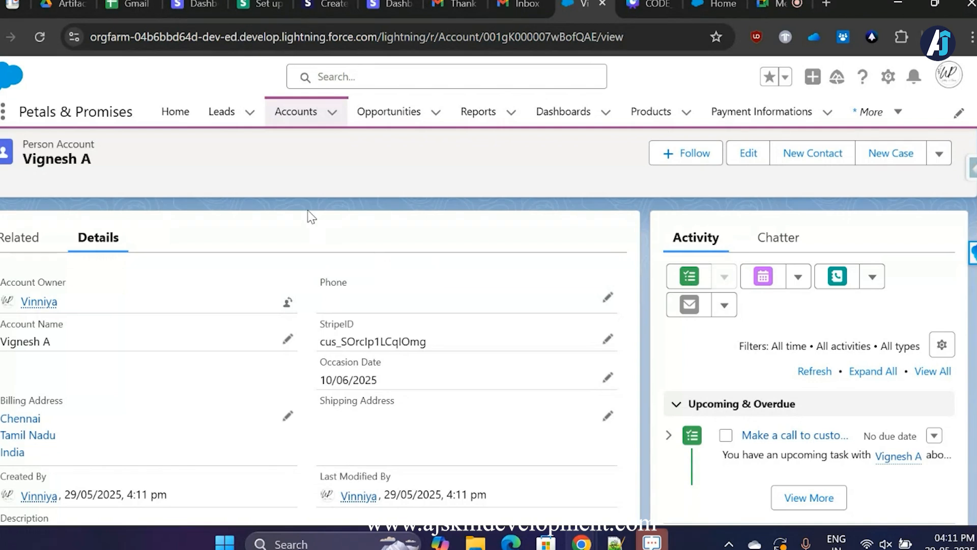
pyautogui.click(18, 238)
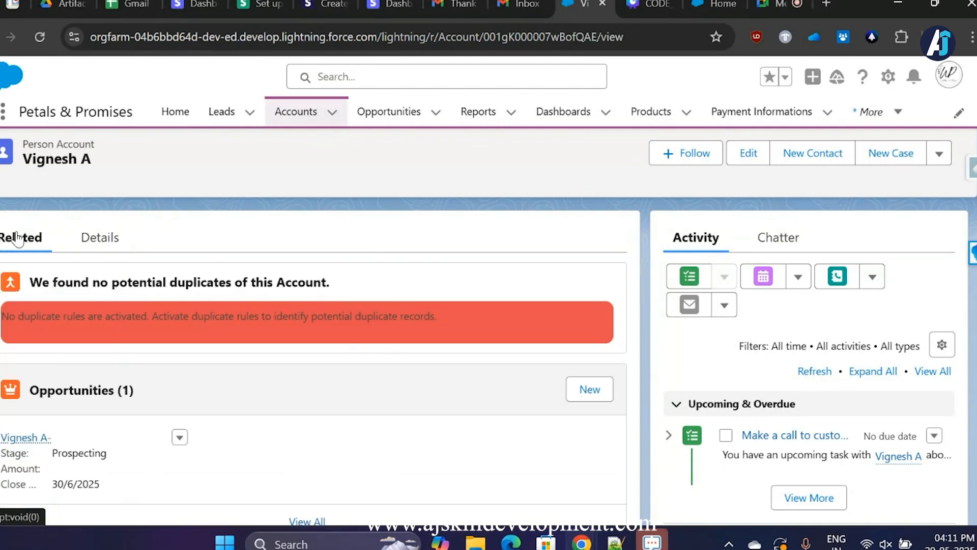
pyautogui.scroll(-1, 168, 411)
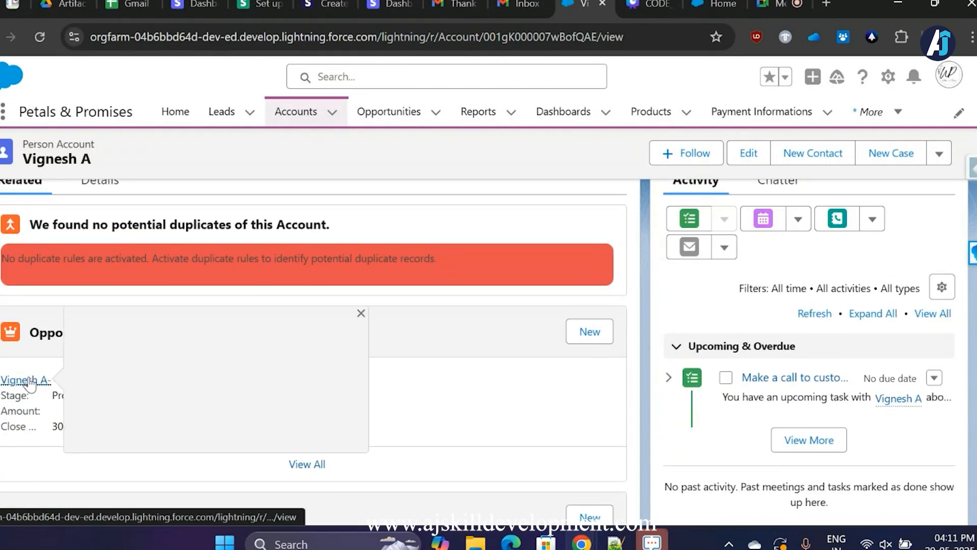
# - Open the account's related opportunity, make Qualification its current stage, and select the Proposal/Price Quote stage
pyautogui.click(26, 379)
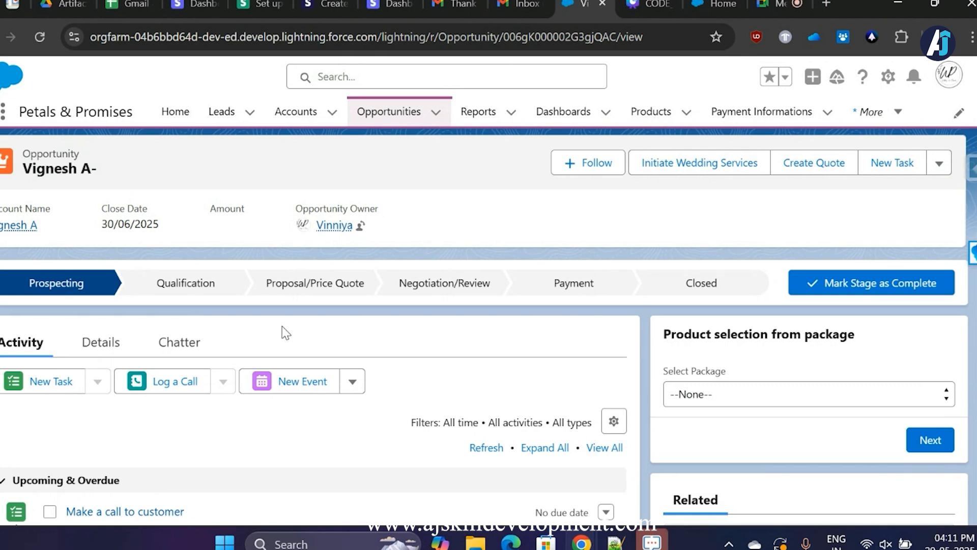
pyautogui.click(197, 285)
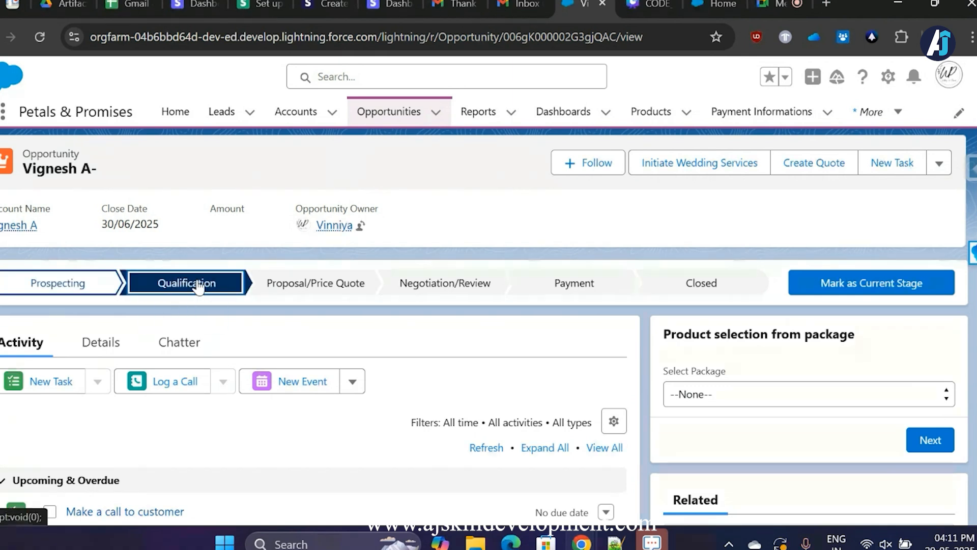
pyautogui.click(828, 287)
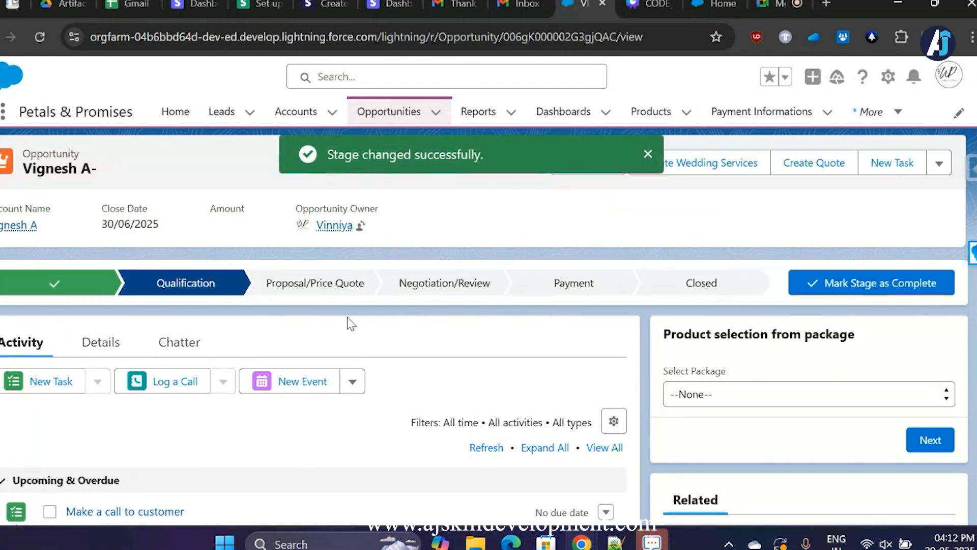
pyautogui.click(316, 289)
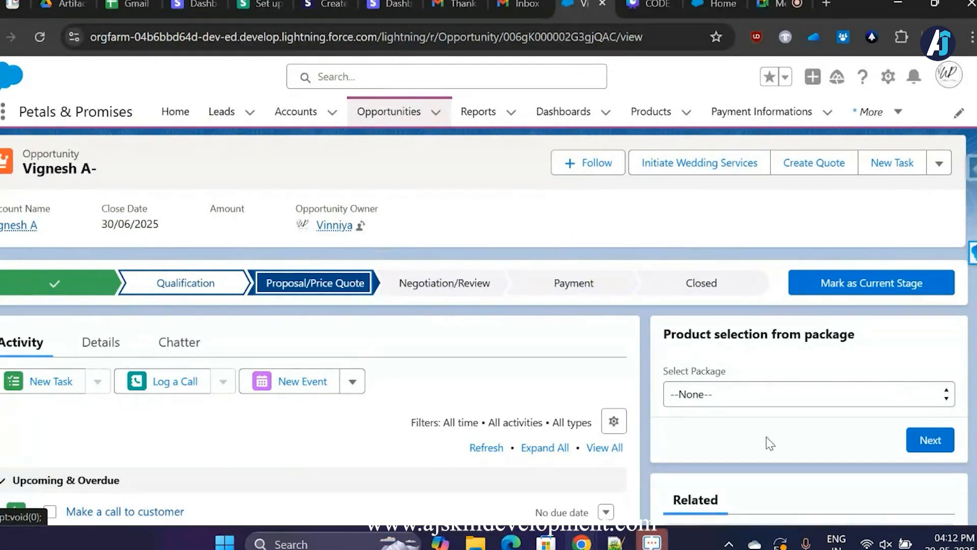
# - Choose Premium Package for the opportunity's product selection and continue to its product list
pyautogui.click(757, 396)
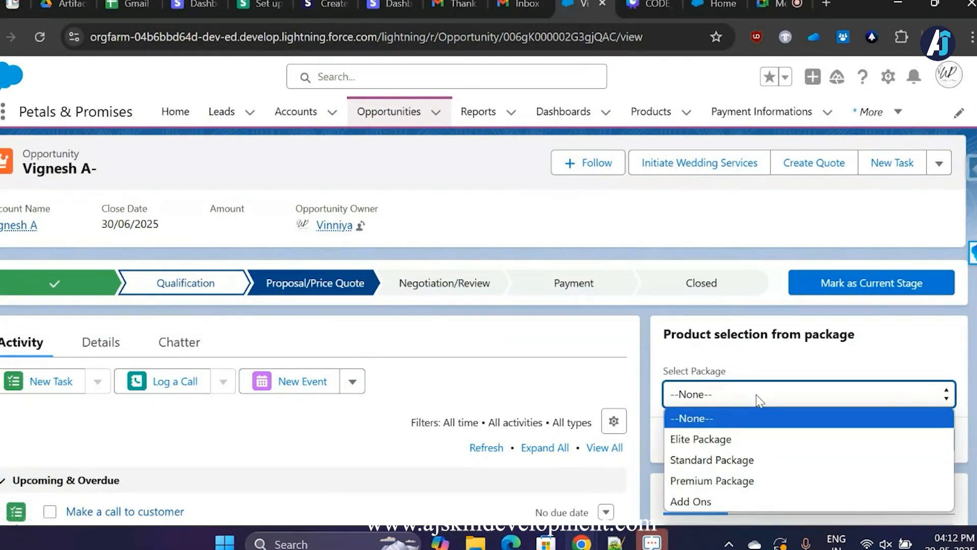
pyautogui.scroll(-1, 752, 399)
pyautogui.click(680, 351)
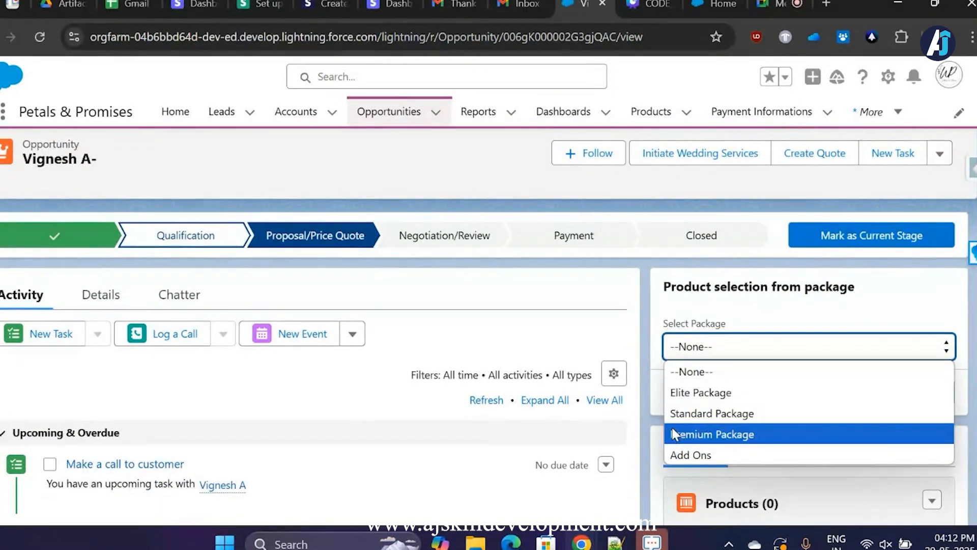
pyautogui.click(689, 435)
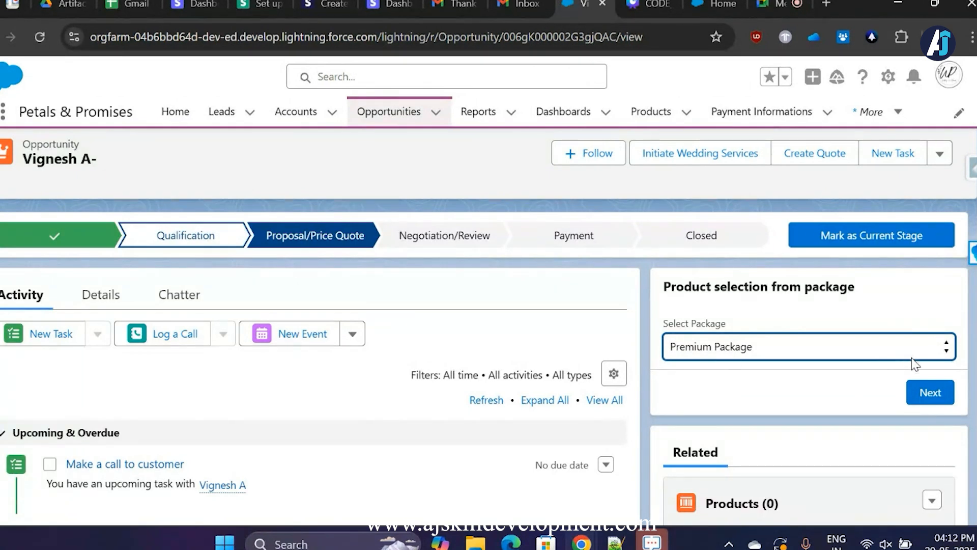
pyautogui.click(930, 392)
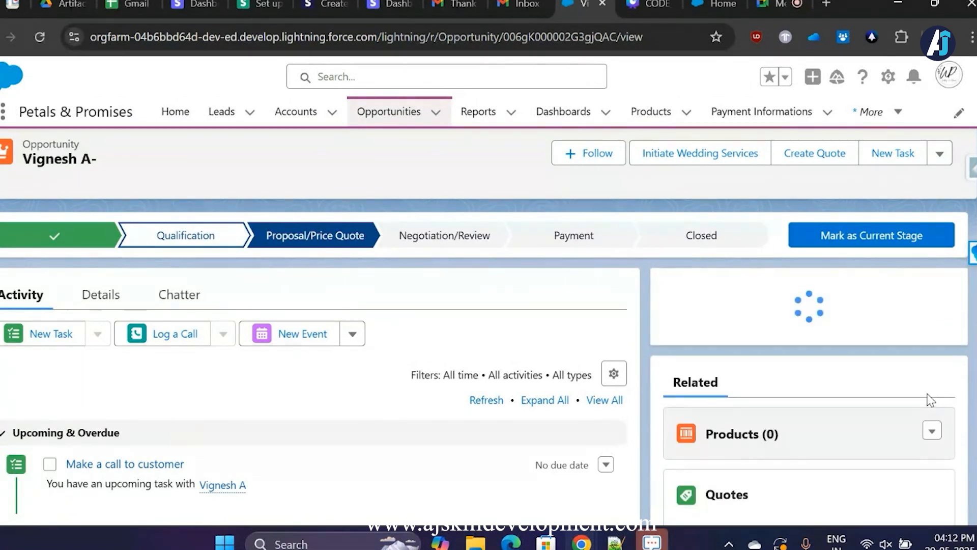
# - Select all Premium Package products except Non-Veg Buffet and Themed Décor, and continue the product selection
pyautogui.scroll(-1, 931, 400)
pyautogui.scroll(-1, 657, 364)
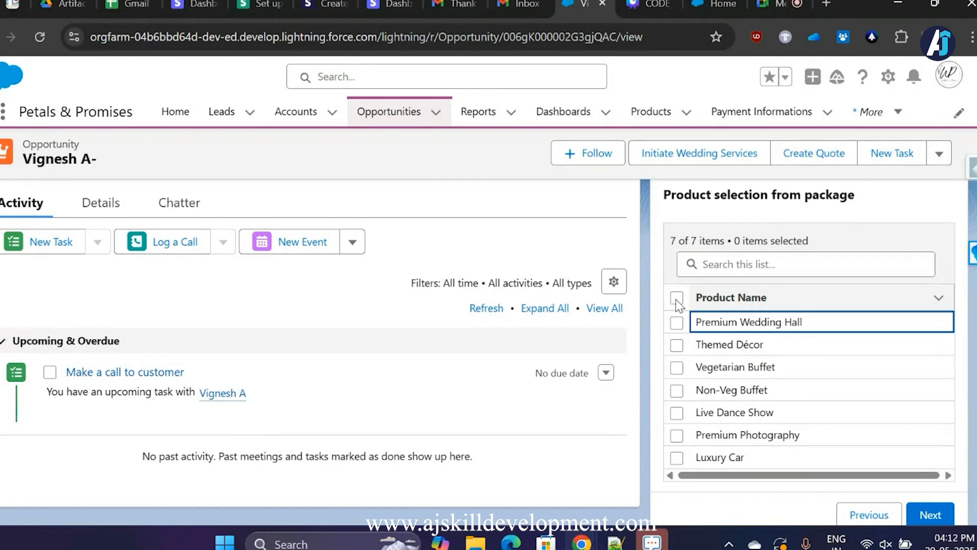
pyautogui.click(677, 300)
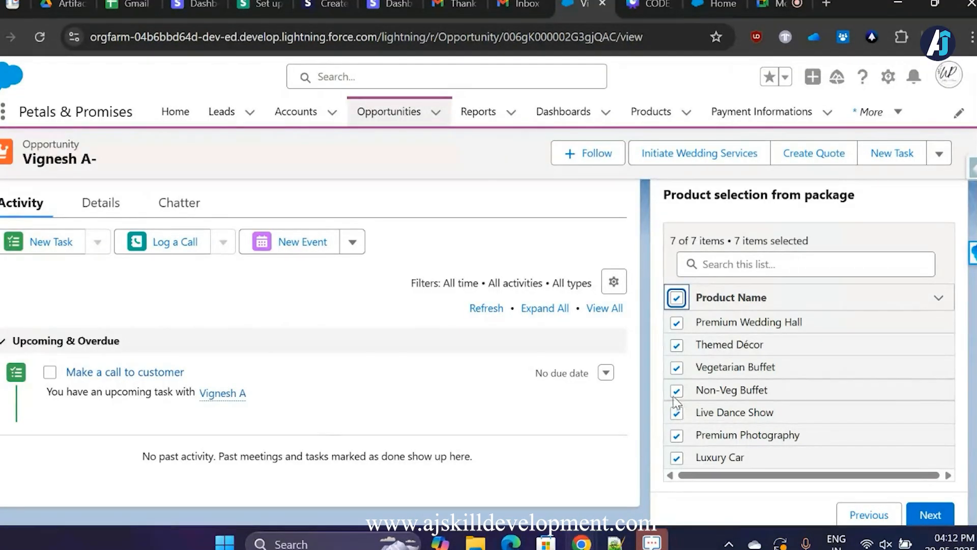
pyautogui.click(676, 391)
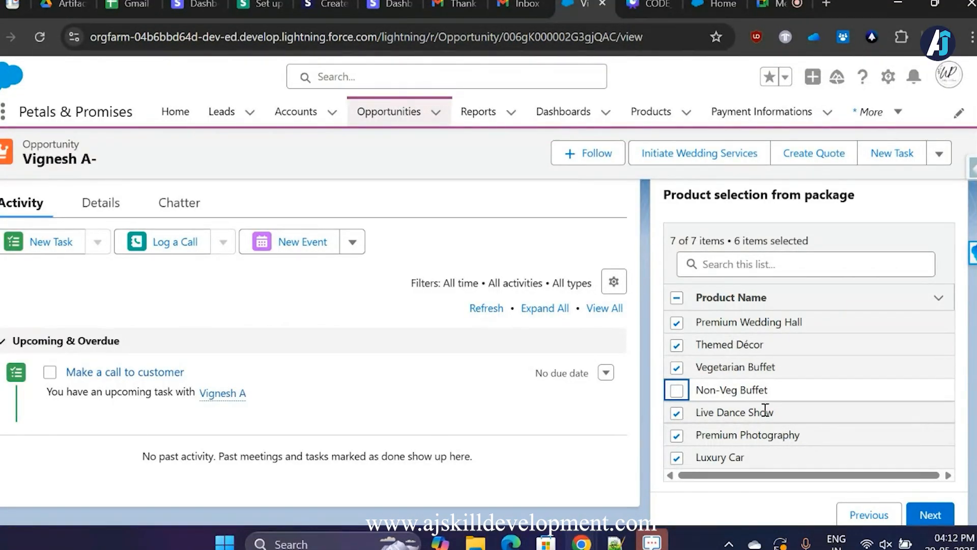
pyautogui.click(676, 345)
pyautogui.scroll(-2, 656, 461)
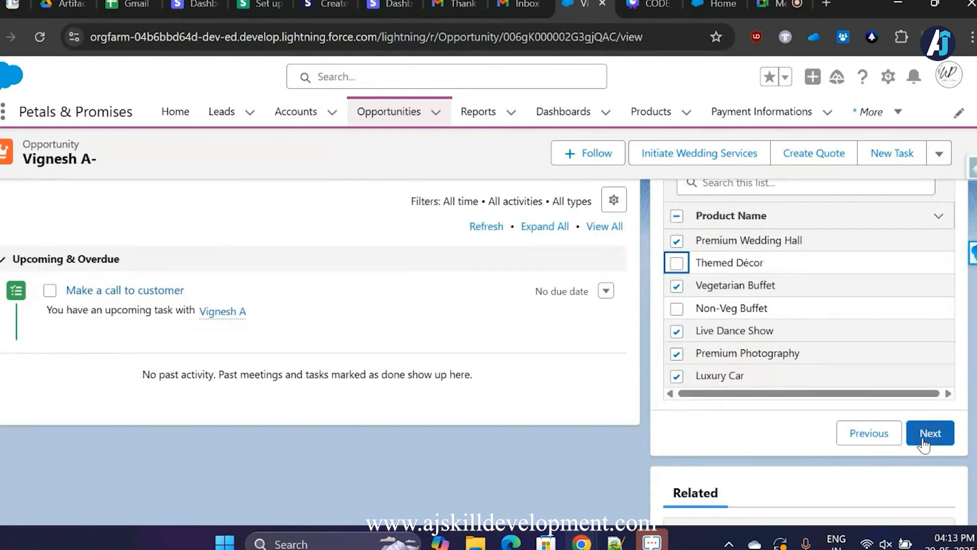
pyautogui.click(924, 436)
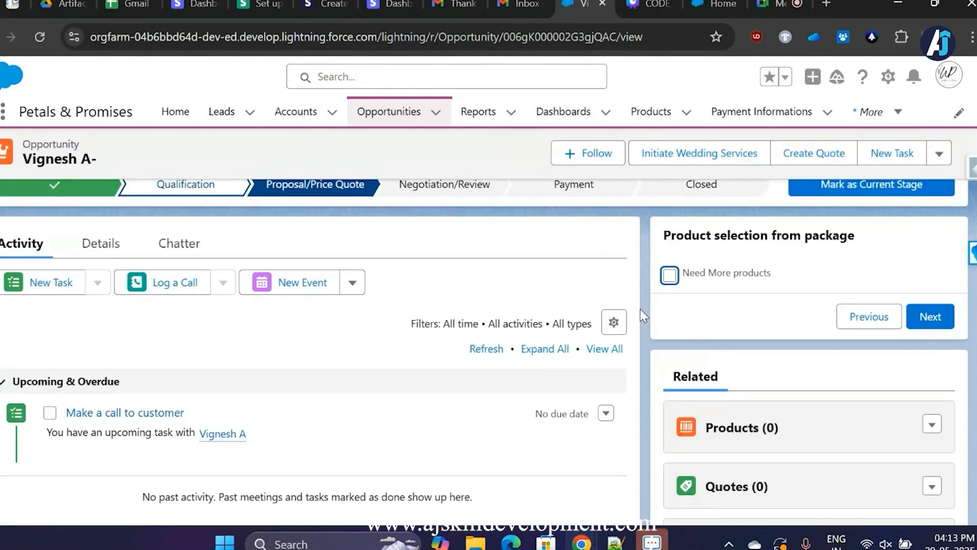
# - Request more products beyond the package and select Fireworks, Return Gift, and Mehndi Artist from the additional product list
pyautogui.click(670, 275)
pyautogui.click(930, 318)
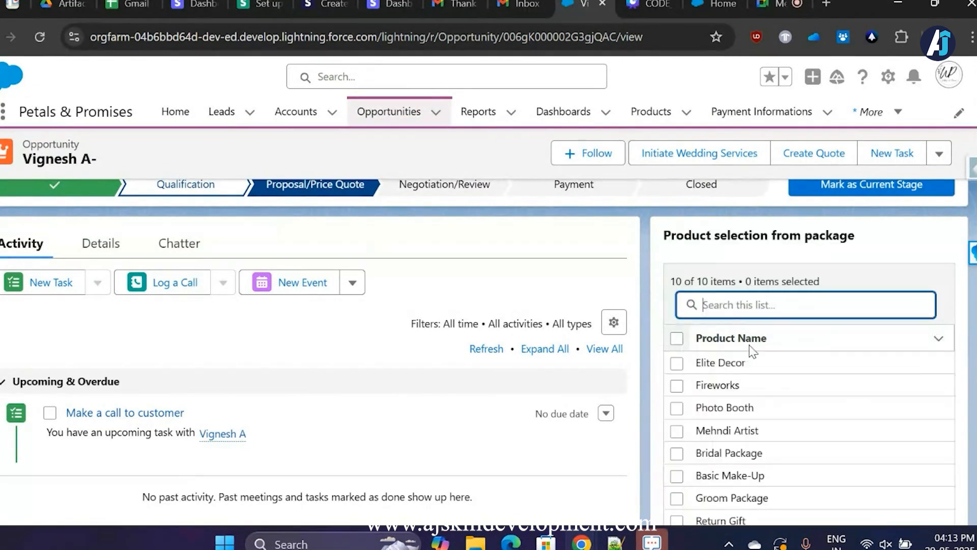
pyautogui.scroll(-2, 650, 380)
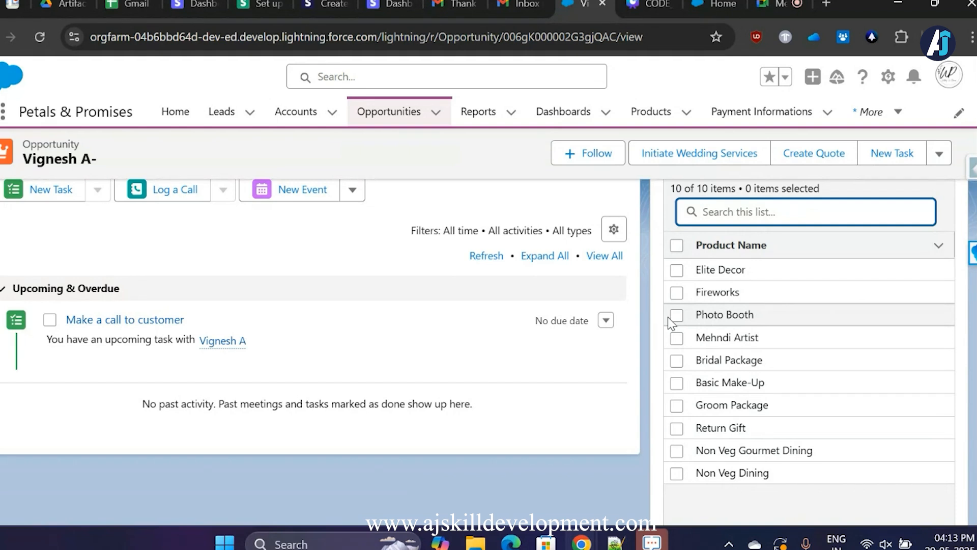
pyautogui.scroll(-2, 658, 332)
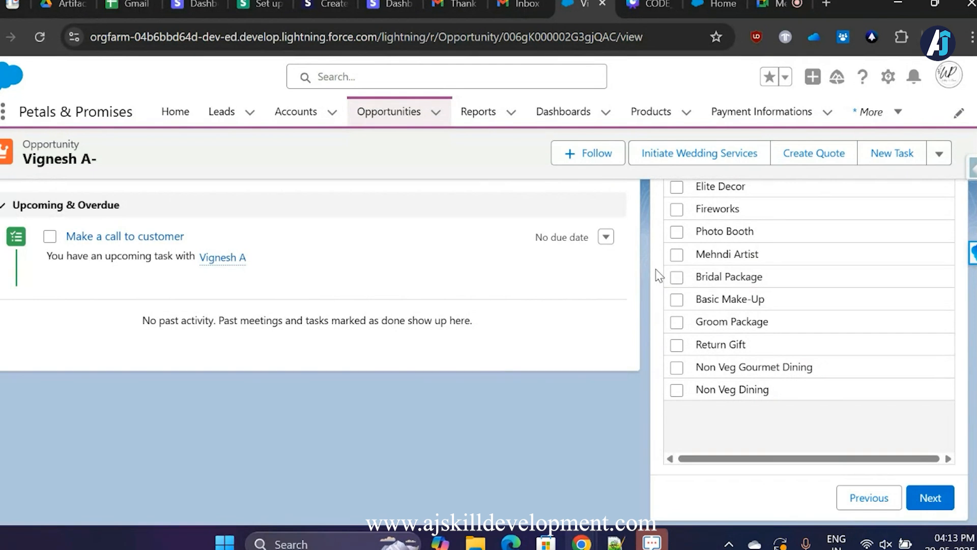
pyautogui.scroll(1, 657, 269)
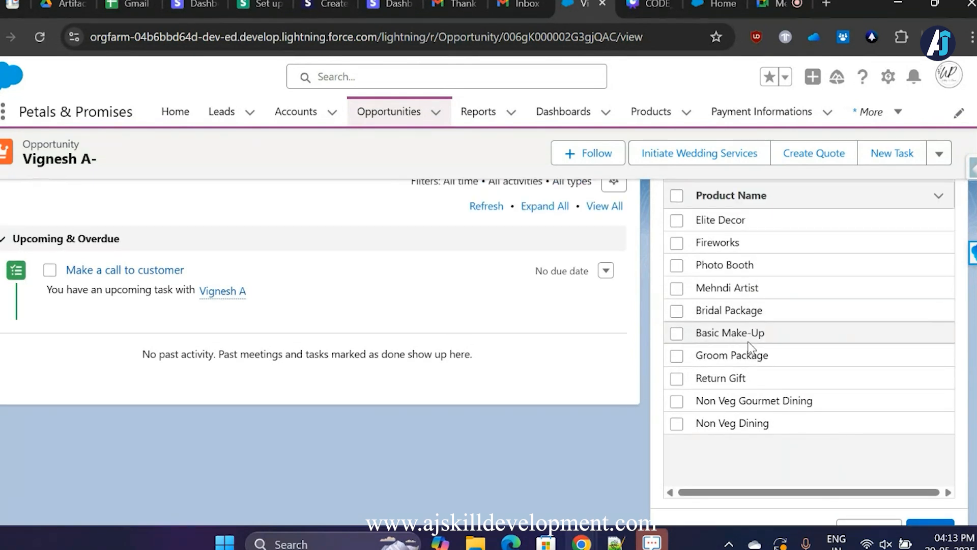
pyautogui.click(685, 248)
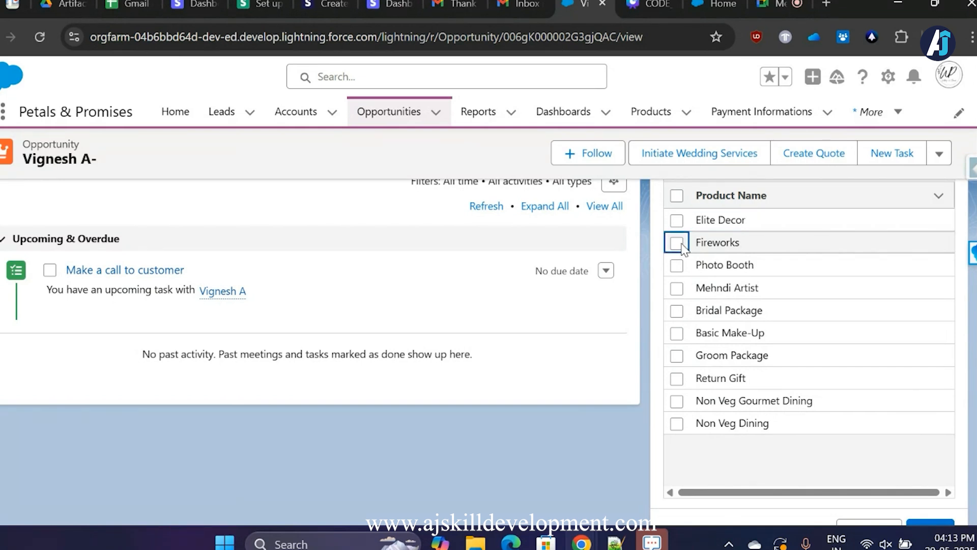
pyautogui.click(678, 243)
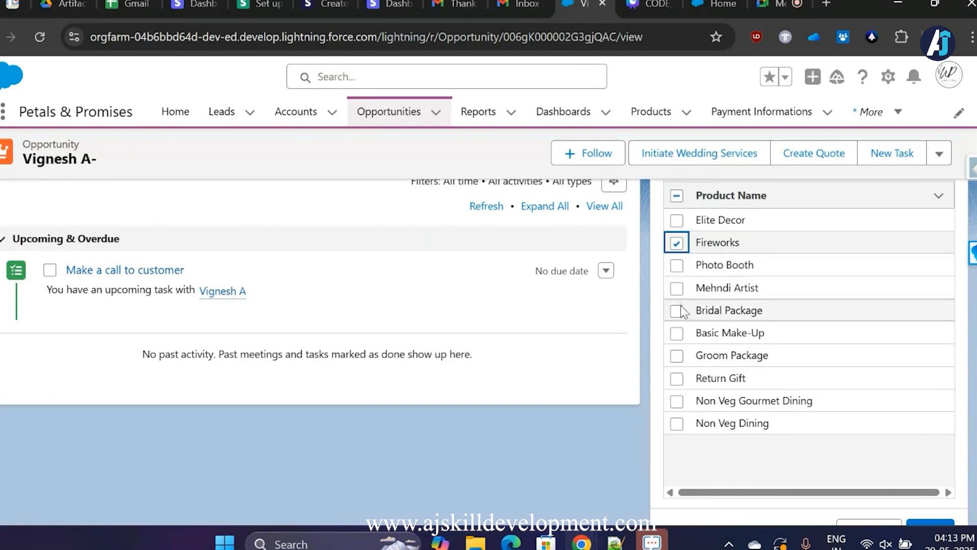
pyautogui.click(678, 378)
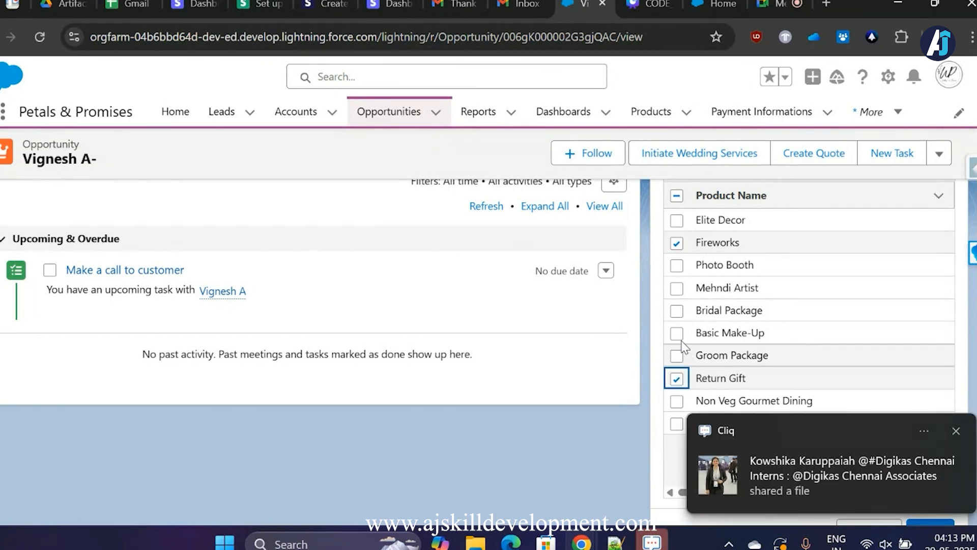
pyautogui.click(677, 290)
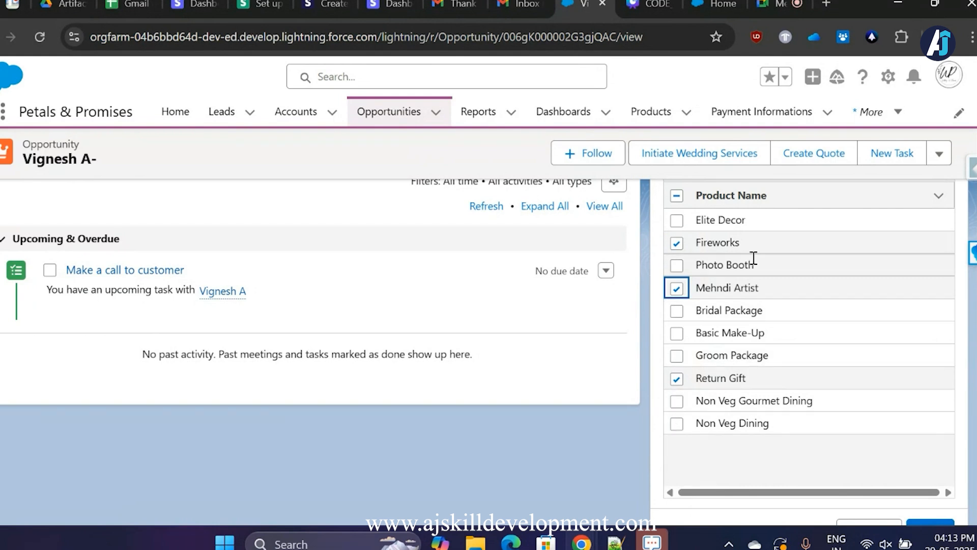
# - Check the additional product selections and continue to the quantity entry
pyautogui.moveTo(695, 195); pyautogui.dragTo(736, 255)
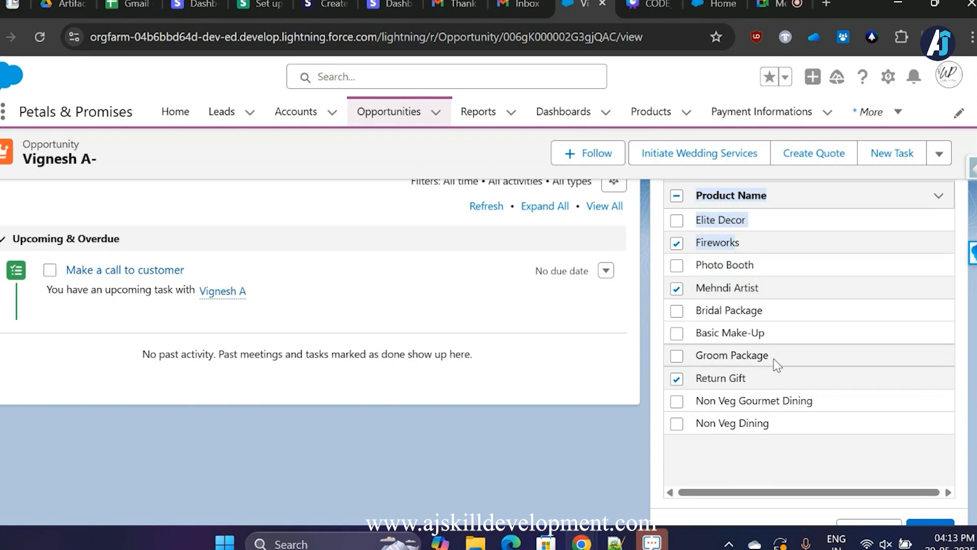
pyautogui.click(657, 376)
pyautogui.scroll(3, 656, 376)
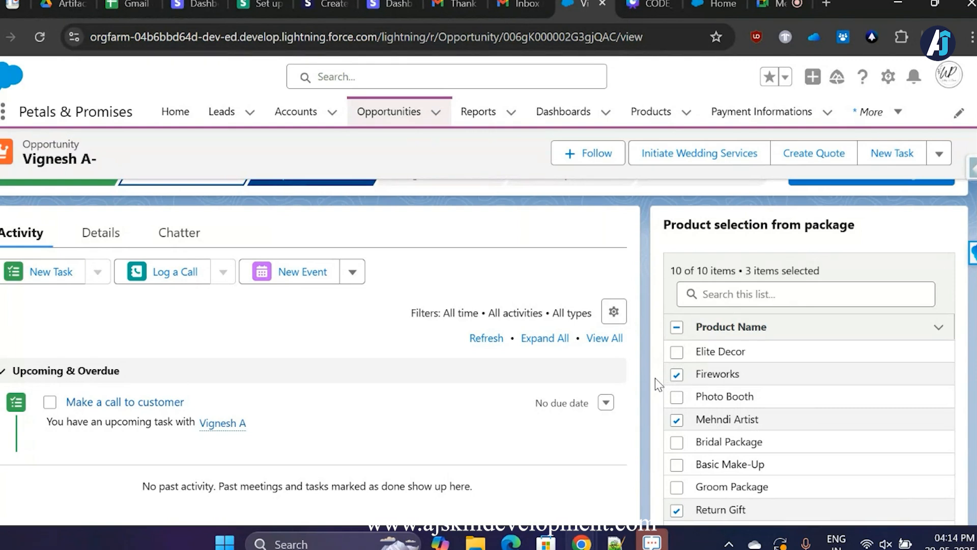
pyautogui.scroll(-2, 655, 383)
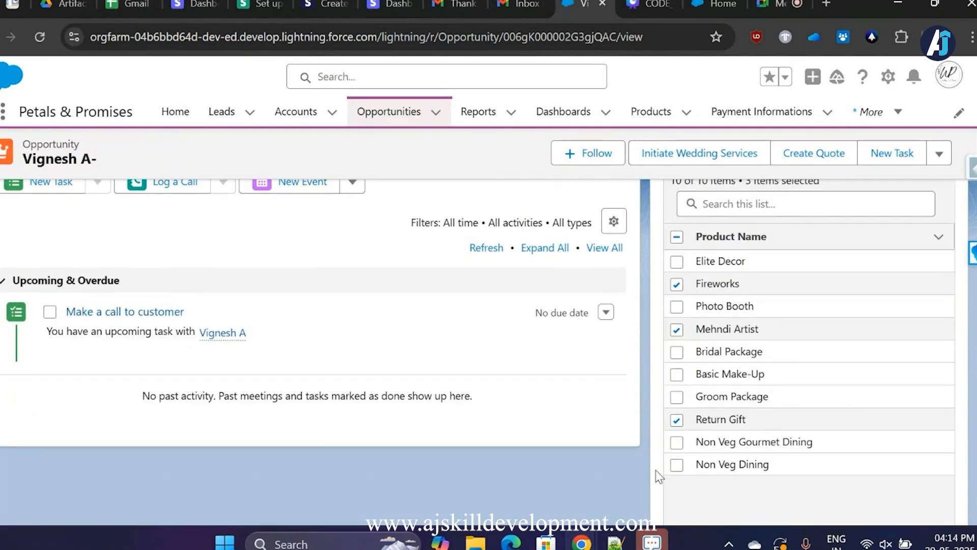
pyautogui.scroll(-4, 656, 469)
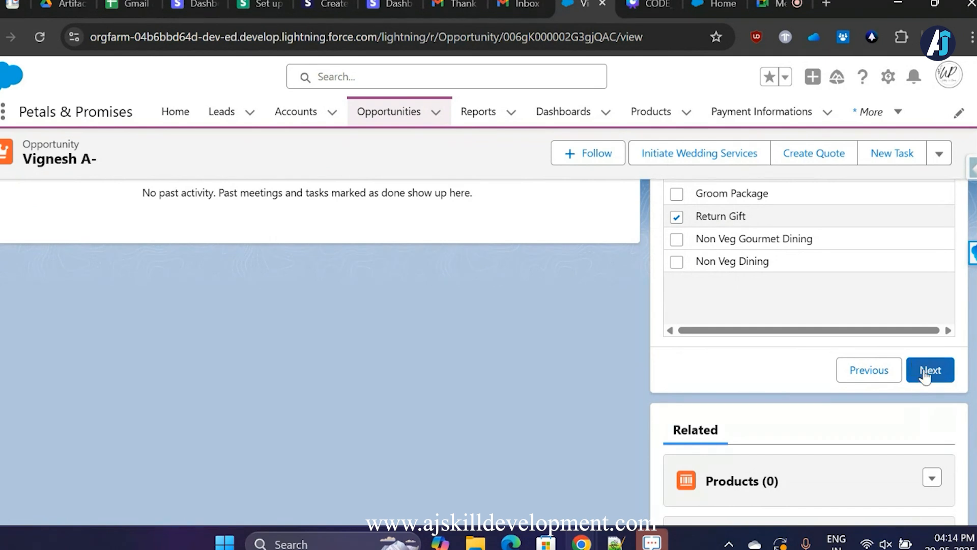
pyautogui.click(926, 370)
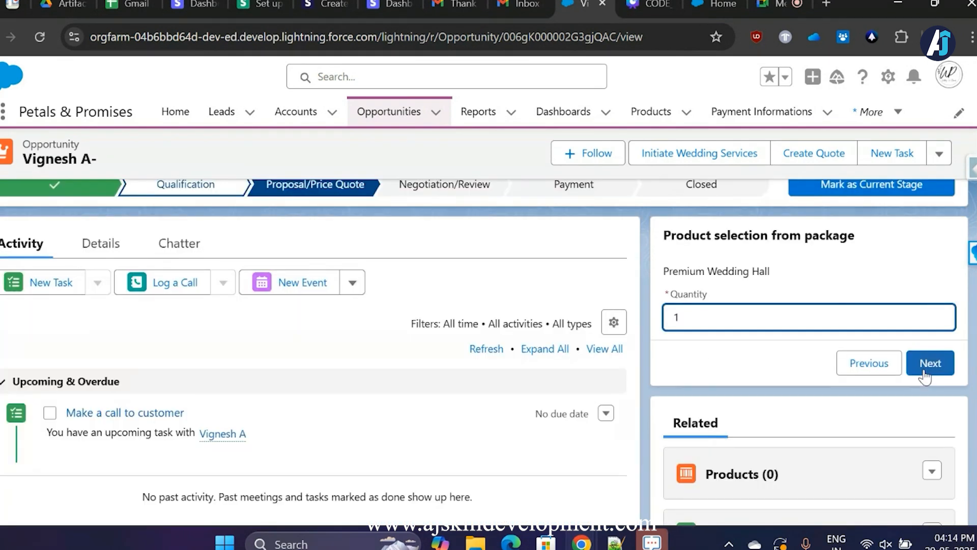
# - Accept a quantity of 1 for Premium Wedding Hall and set the Vegetarian Buffet quantity to 100
pyautogui.click(927, 362)
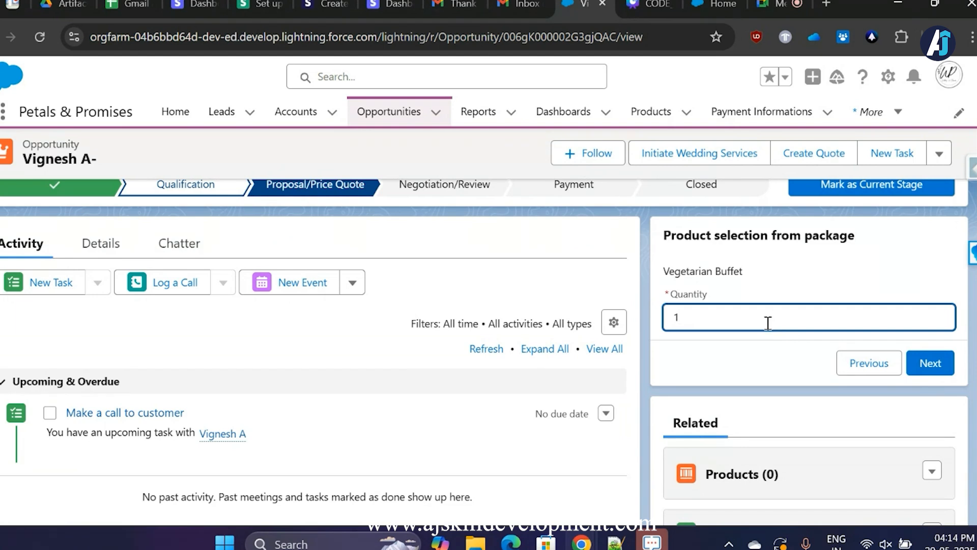
pyautogui.click(768, 323)
pyautogui.write('00')
pyautogui.click(931, 363)
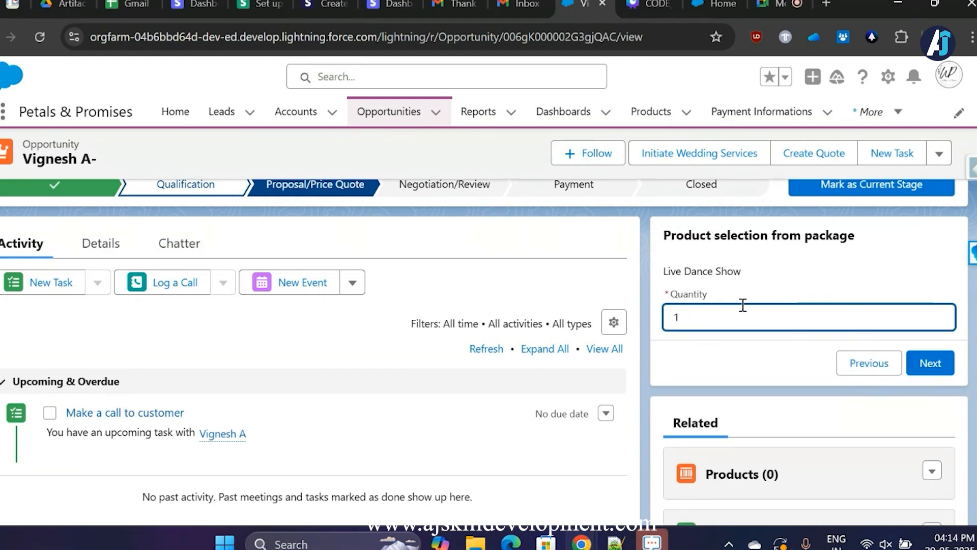
# - Set the Live Dance Show quantity to 2 and accept a quantity of 1 for Premium Photography
pyautogui.click(743, 312)
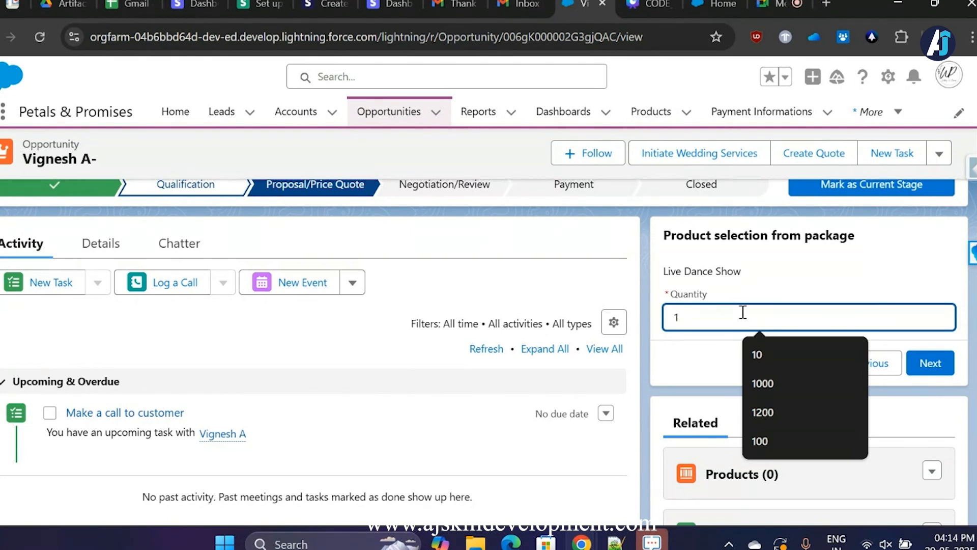
pyautogui.press('BackSpace')
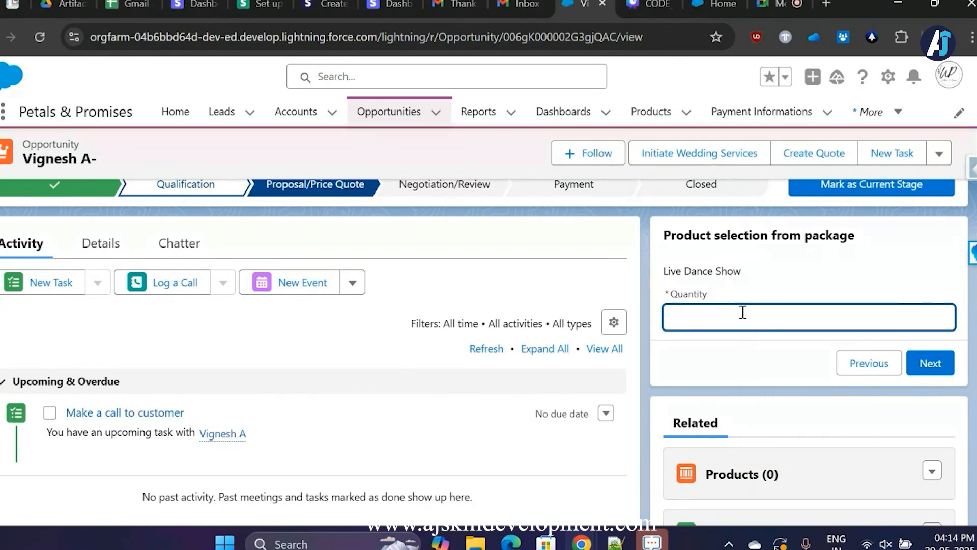
pyautogui.click(934, 356)
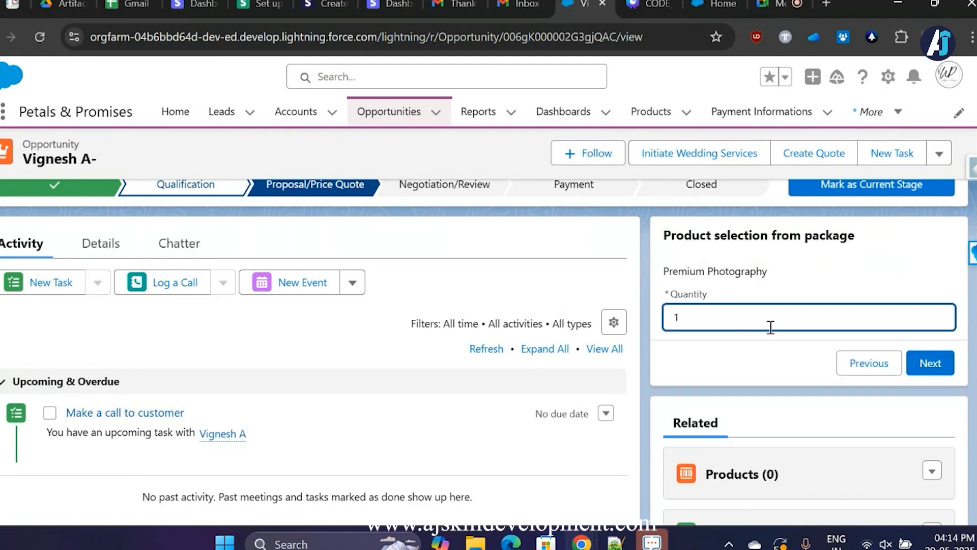
pyautogui.click(930, 368)
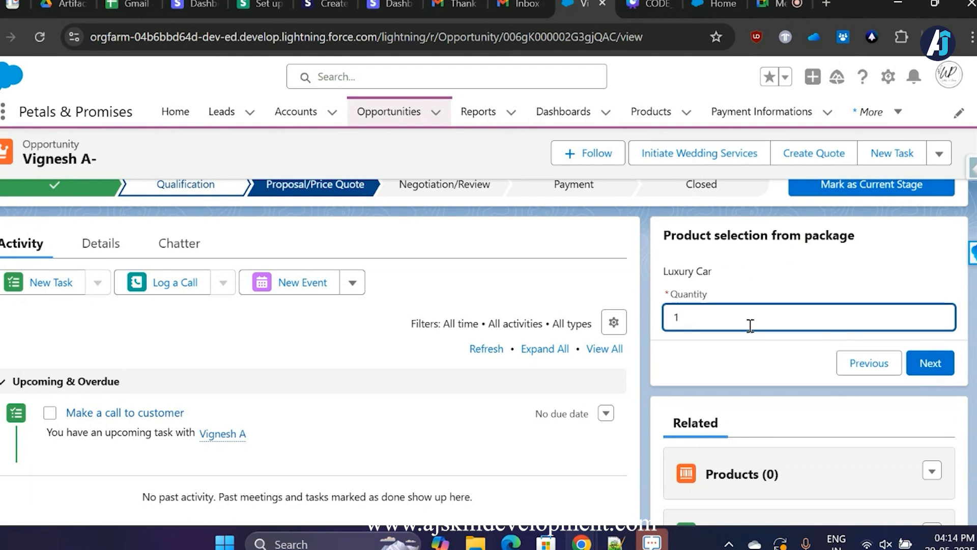
# - Set the Luxury Car quantity to 2 and continue to the next product
pyautogui.click(699, 319)
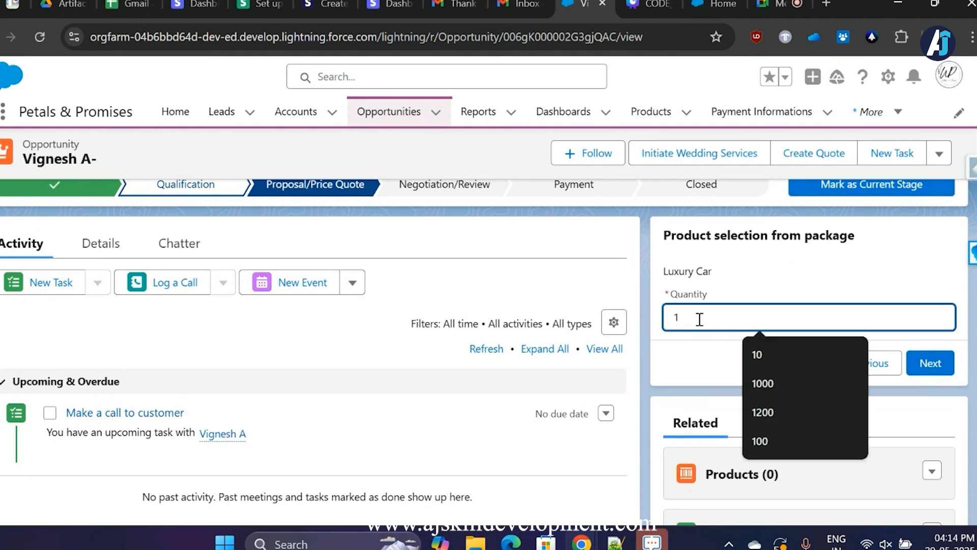
pyautogui.press('BackSpace')
pyautogui.write('2')
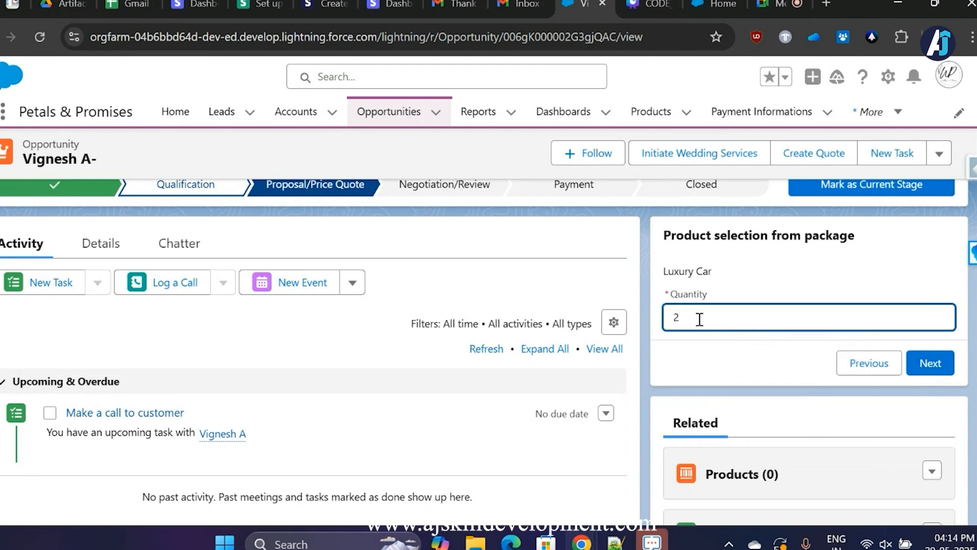
pyautogui.click(931, 365)
# - Accept a quantity of 1 for both Fireworks and Mehndi Artist
pyautogui.click(735, 320)
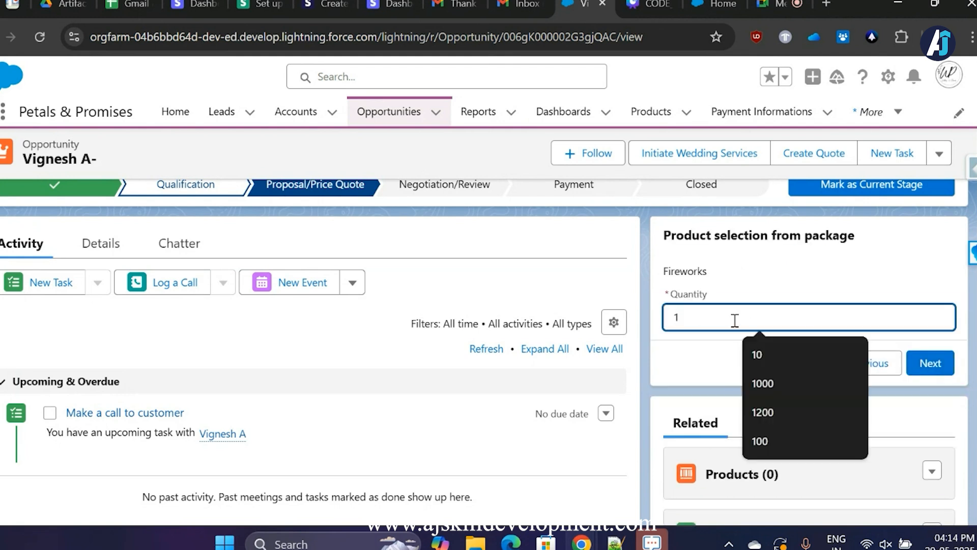
pyautogui.click(930, 364)
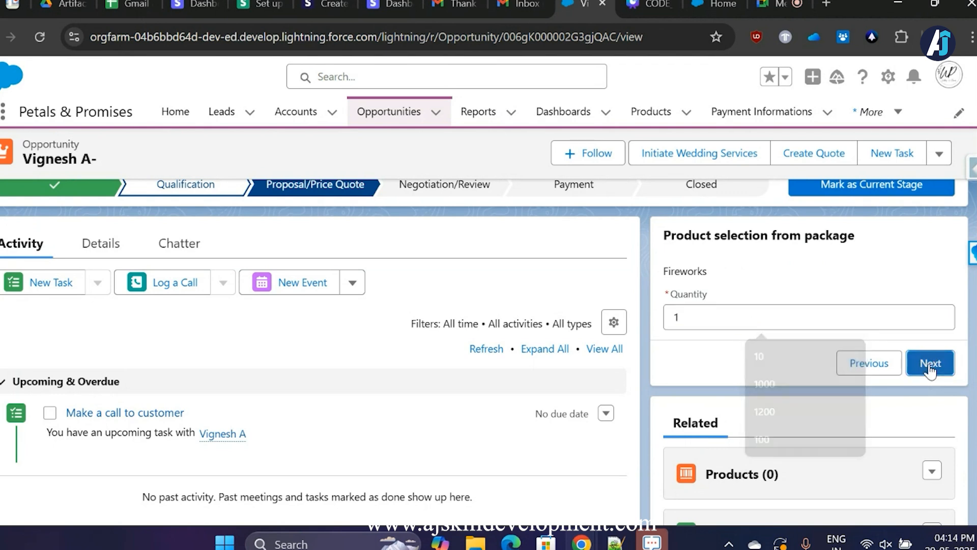
pyautogui.click(723, 322)
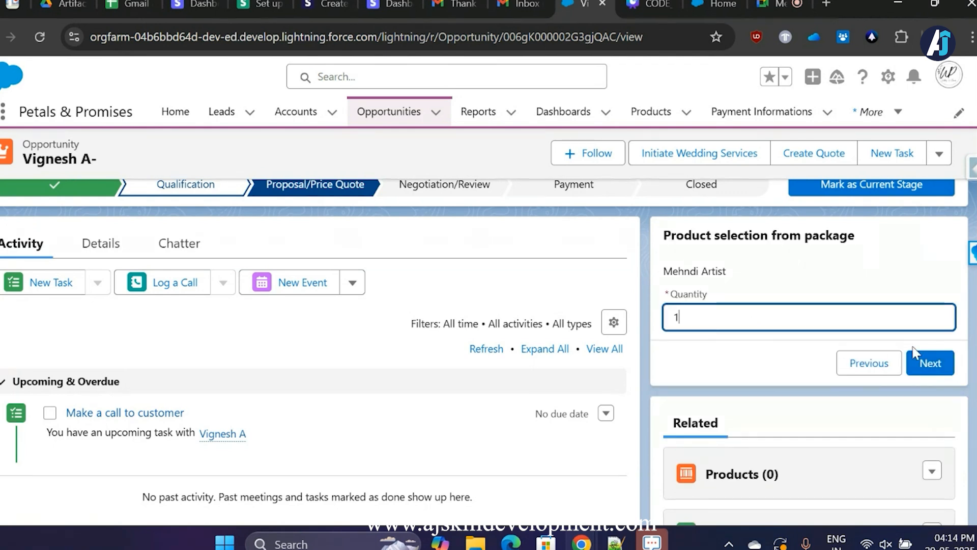
pyautogui.click(938, 365)
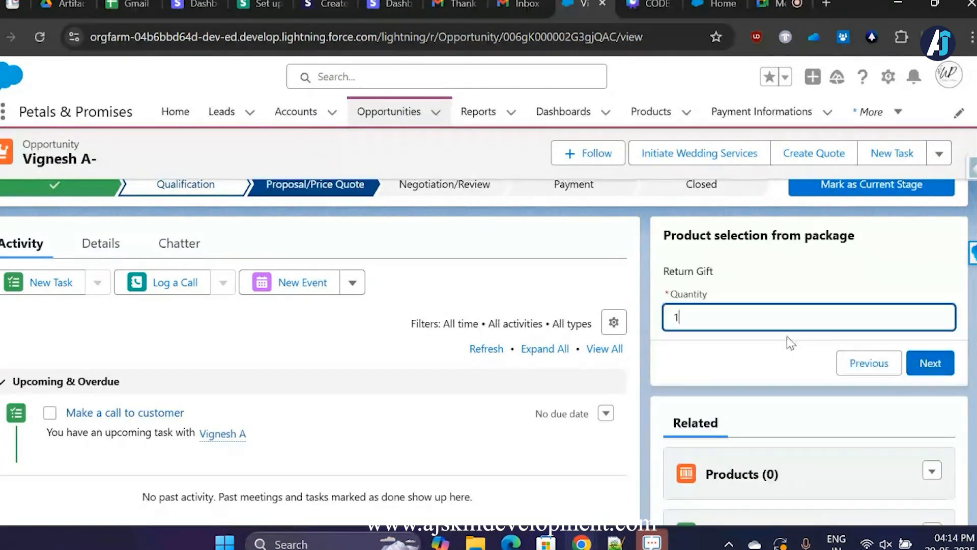
# - Set the Return Gift quantity to 100 and finish the package product selection
pyautogui.click(694, 316)
pyautogui.write('00')
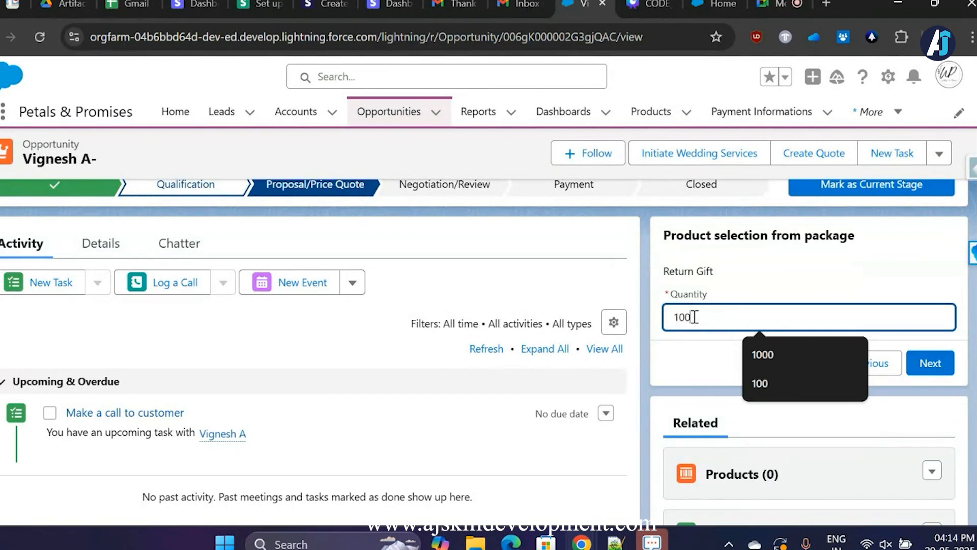
pyautogui.click(938, 367)
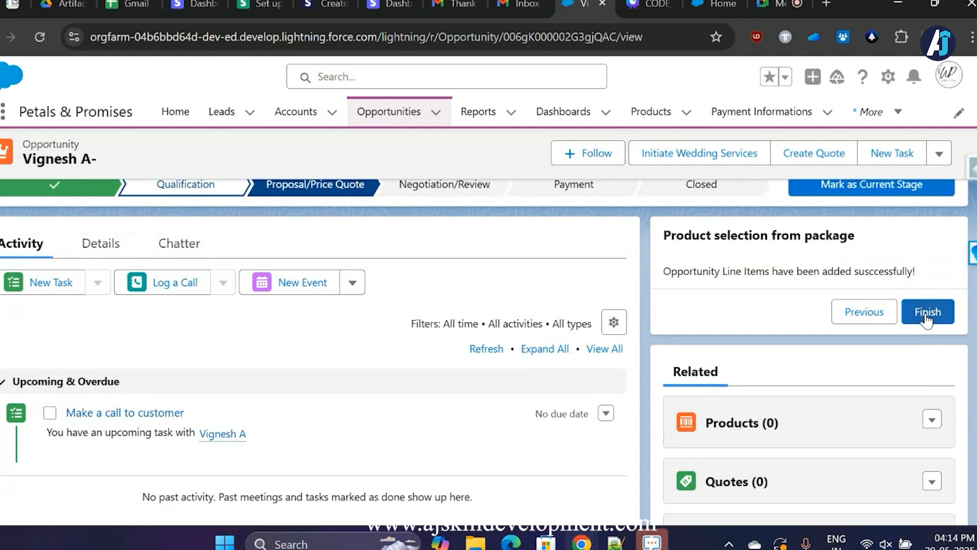
pyautogui.click(925, 314)
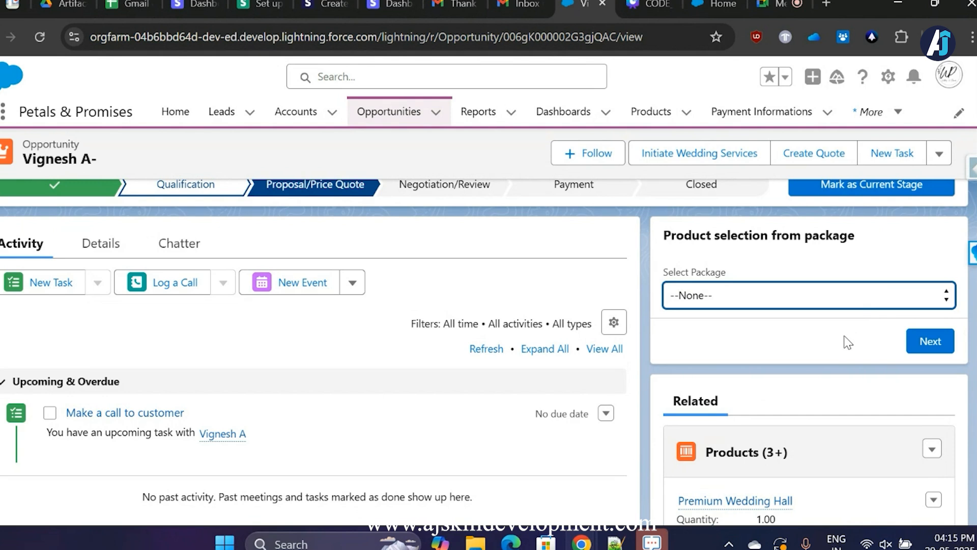
# - Review the full list of products added to the opportunity, and return to the opportunity record
pyautogui.scroll(-5, 742, 350)
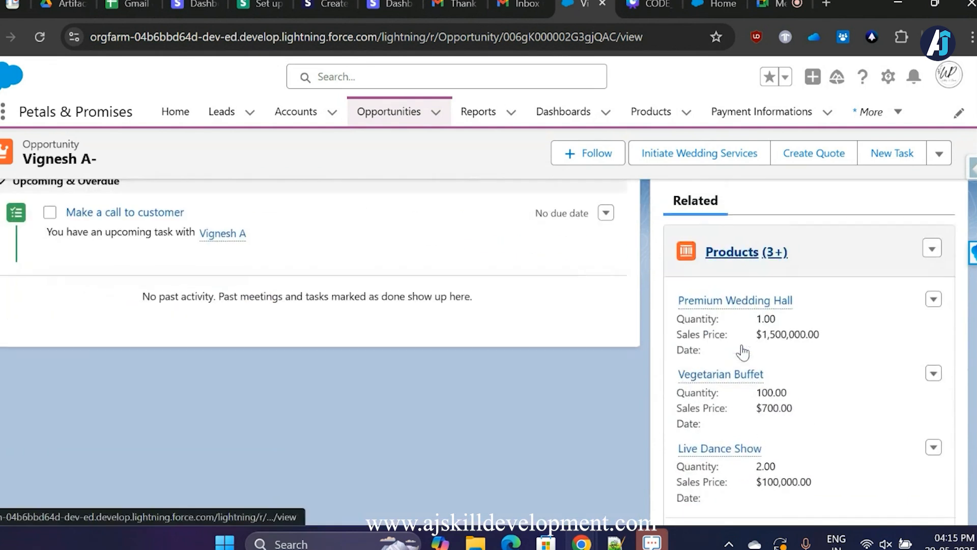
pyautogui.click(795, 436)
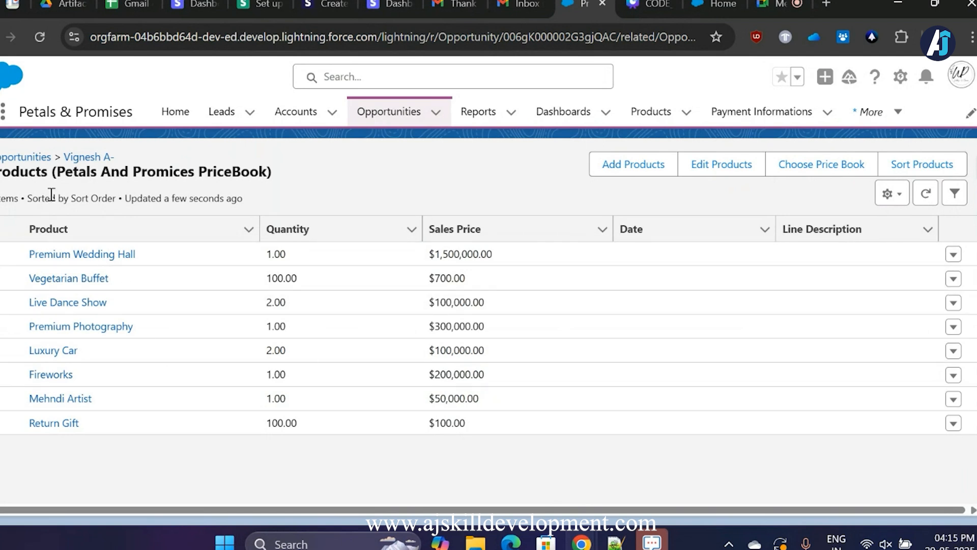
pyautogui.click(11, 158)
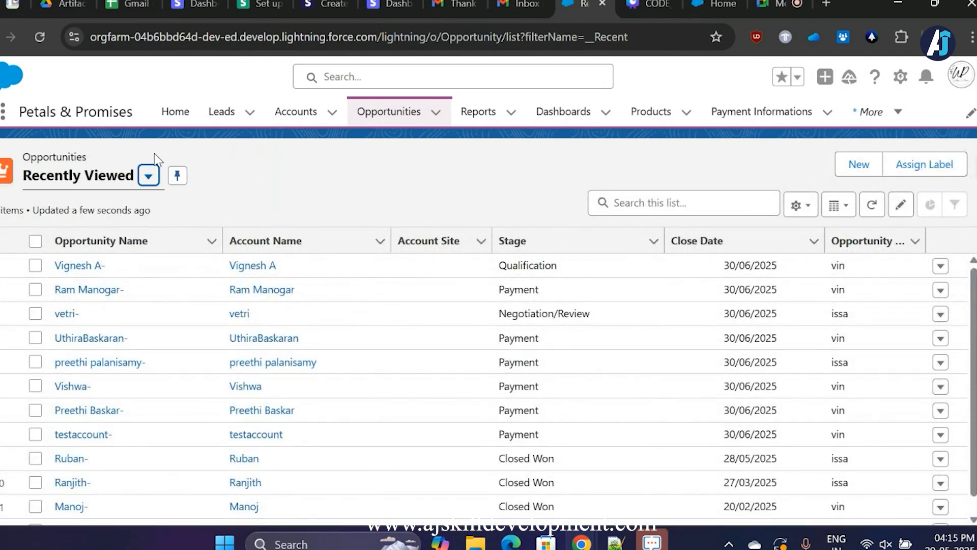
pyautogui.click(83, 266)
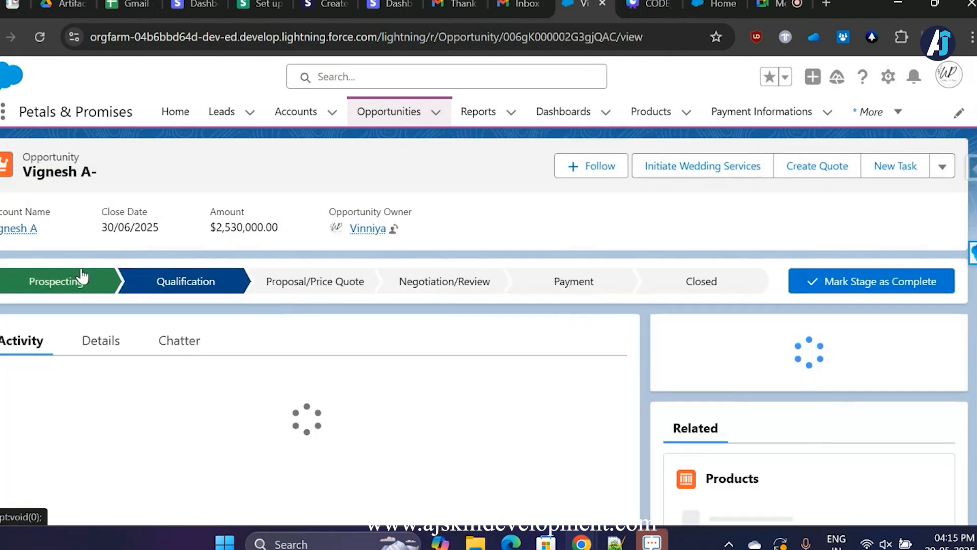
# - Examine the fields of a blank New Quote form for the opportunity, from quote information to address details, and cancel it
pyautogui.scroll(-2, 709, 371)
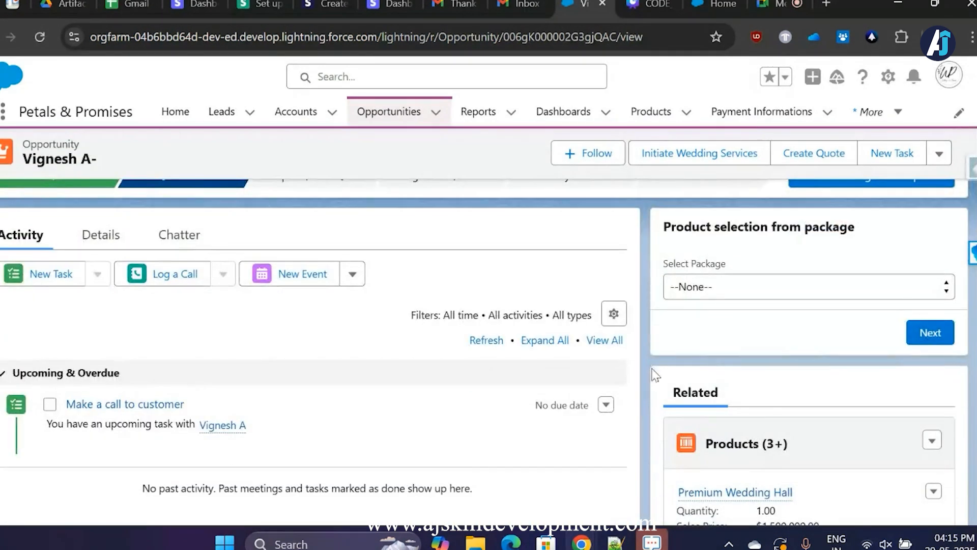
pyautogui.scroll(-3, 656, 376)
pyautogui.scroll(-4, 652, 410)
pyautogui.scroll(-1, 653, 413)
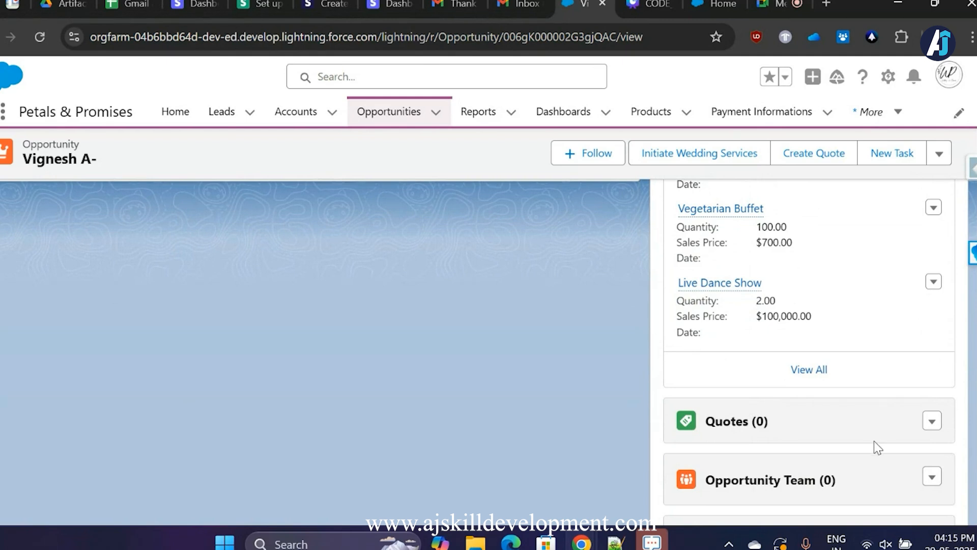
pyautogui.click(932, 422)
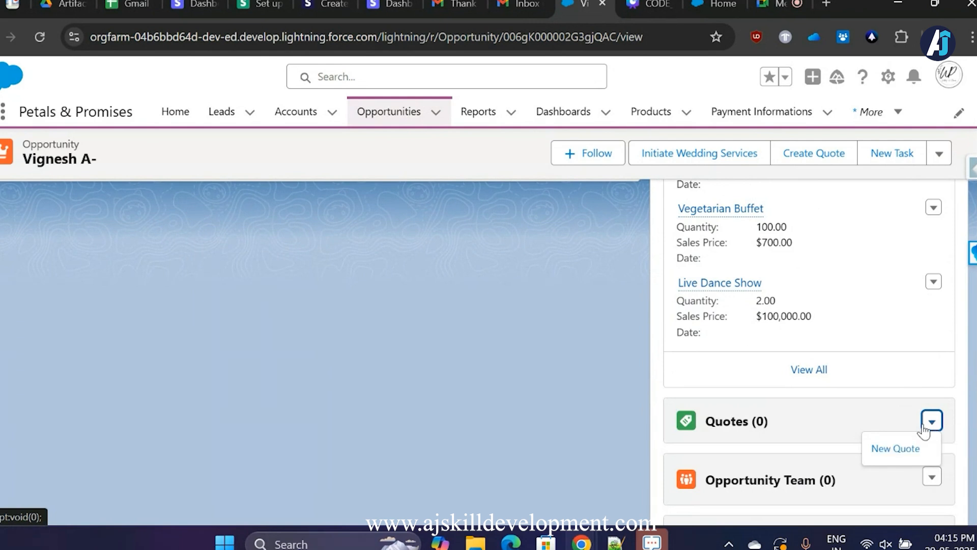
pyautogui.click(909, 449)
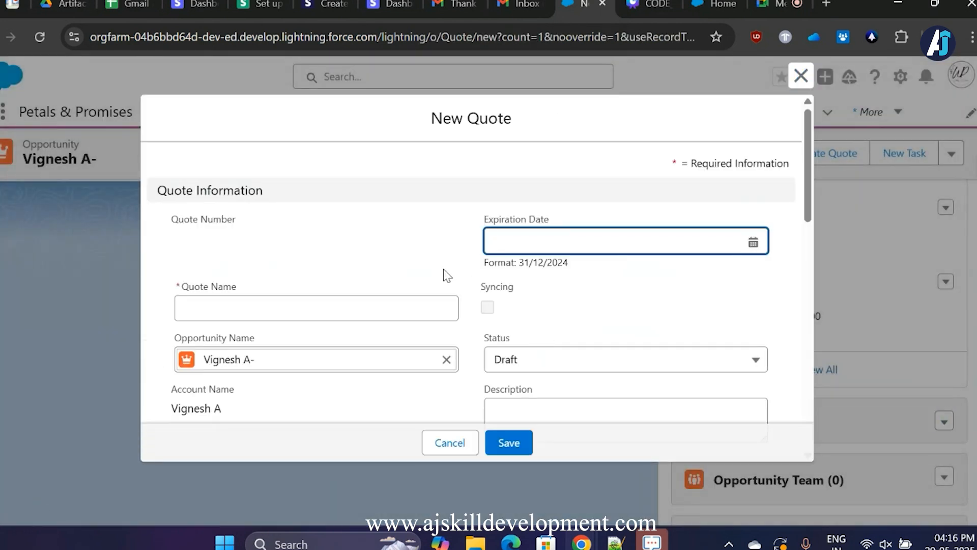
pyautogui.scroll(-2, 443, 270)
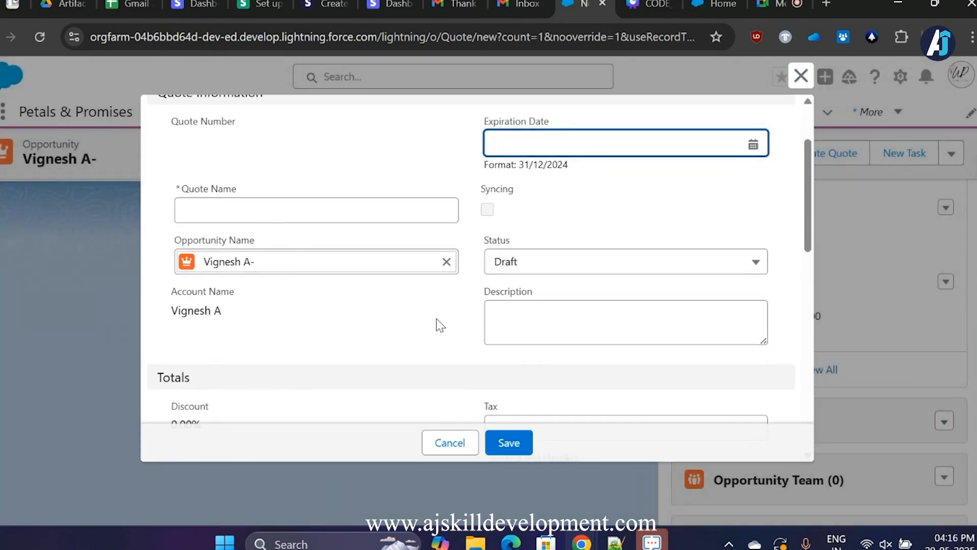
pyautogui.scroll(-5, 439, 321)
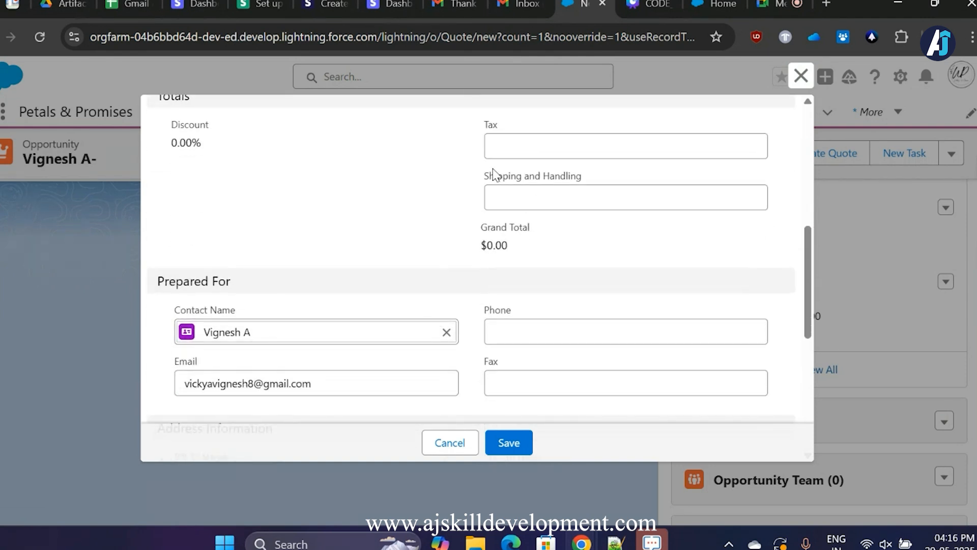
pyautogui.scroll(-2, 453, 254)
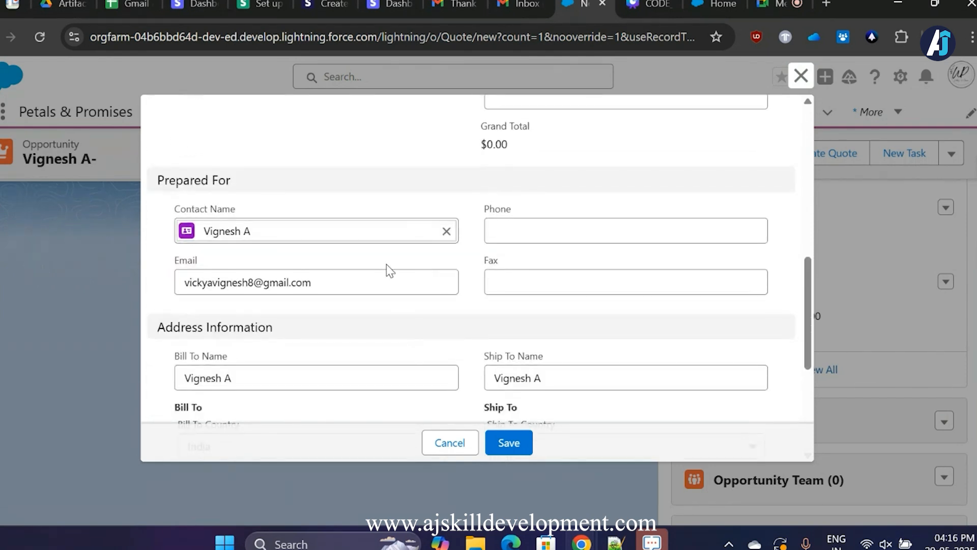
pyautogui.scroll(-5, 418, 382)
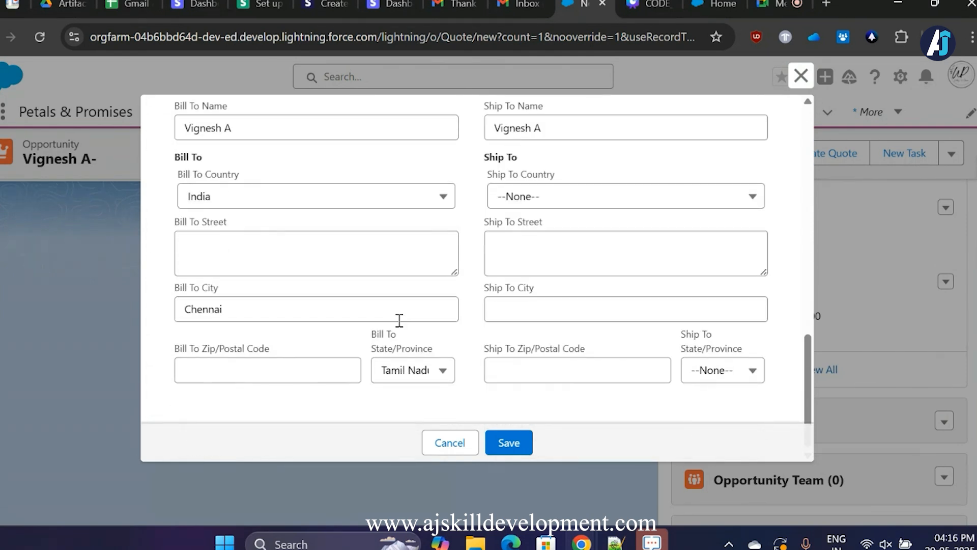
pyautogui.click(449, 443)
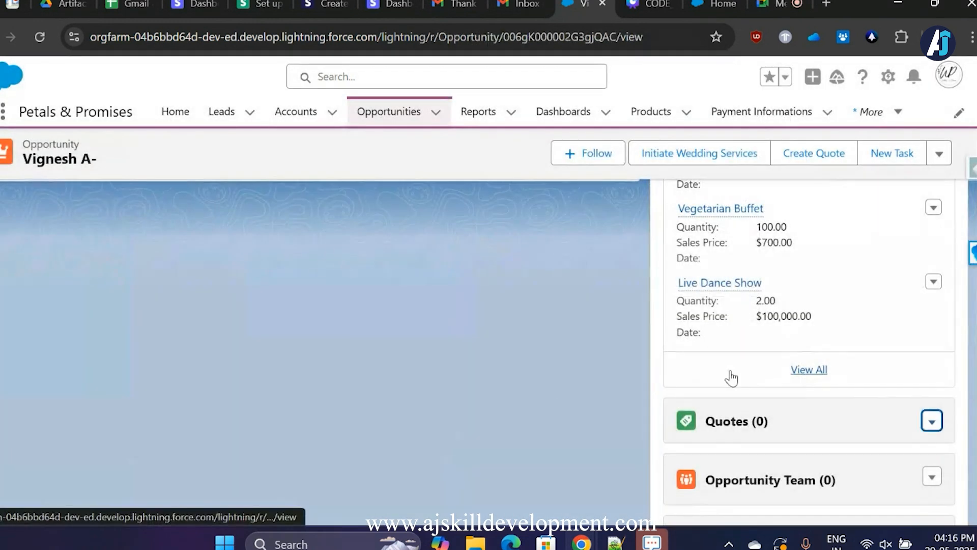
# - Generate a quote for the opportunity with the custom Create Quote action
pyautogui.scroll(3, 654, 270)
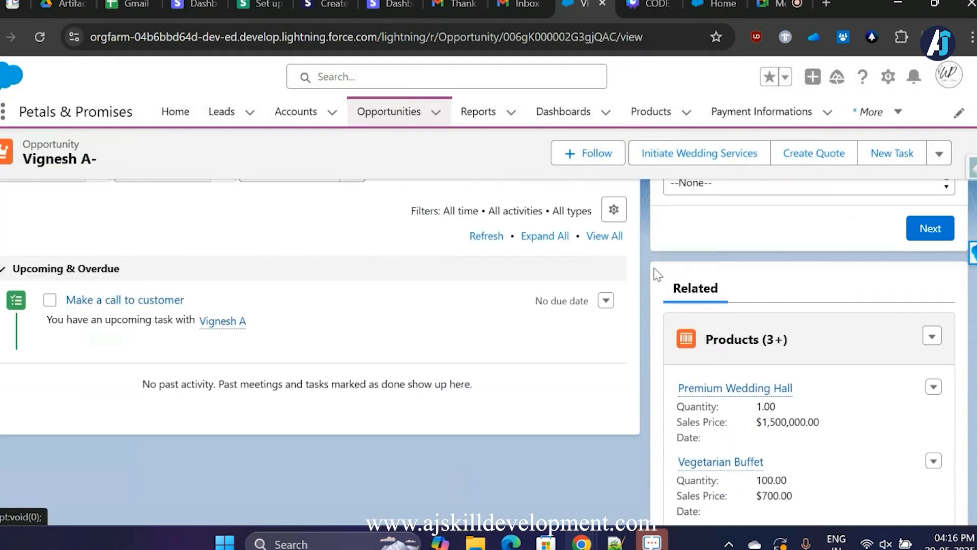
pyautogui.scroll(4, 647, 258)
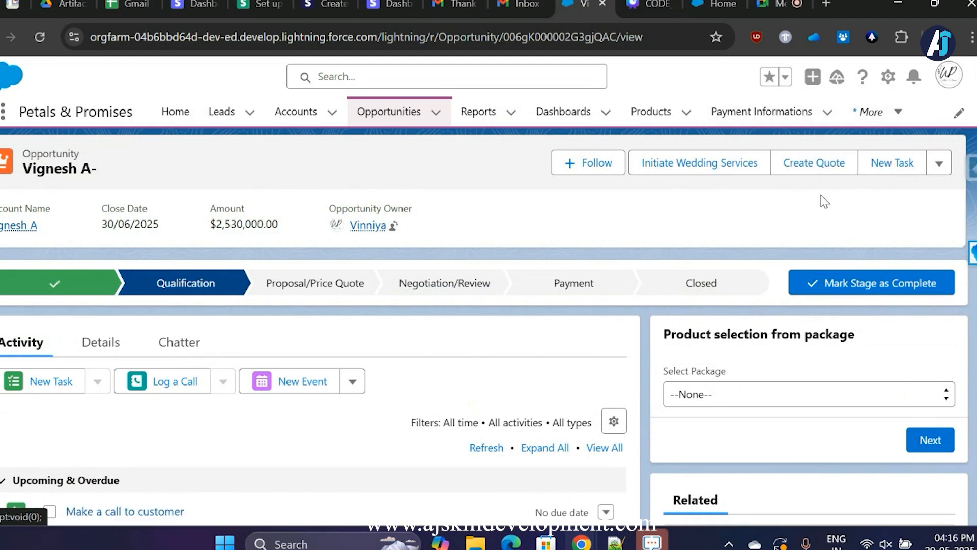
pyautogui.click(793, 174)
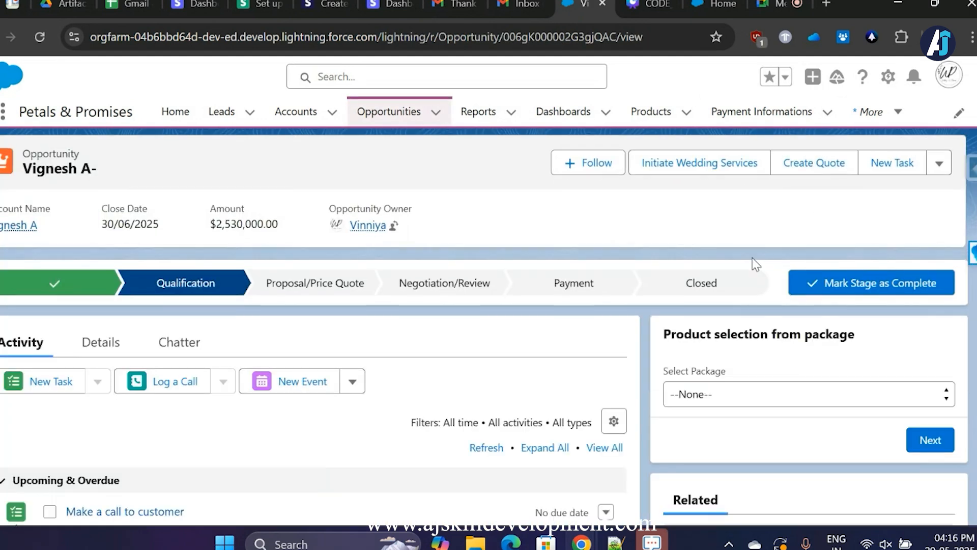
# - Open the generated quote from the opportunity's related quotes and review its line items
pyautogui.scroll(-10, 753, 261)
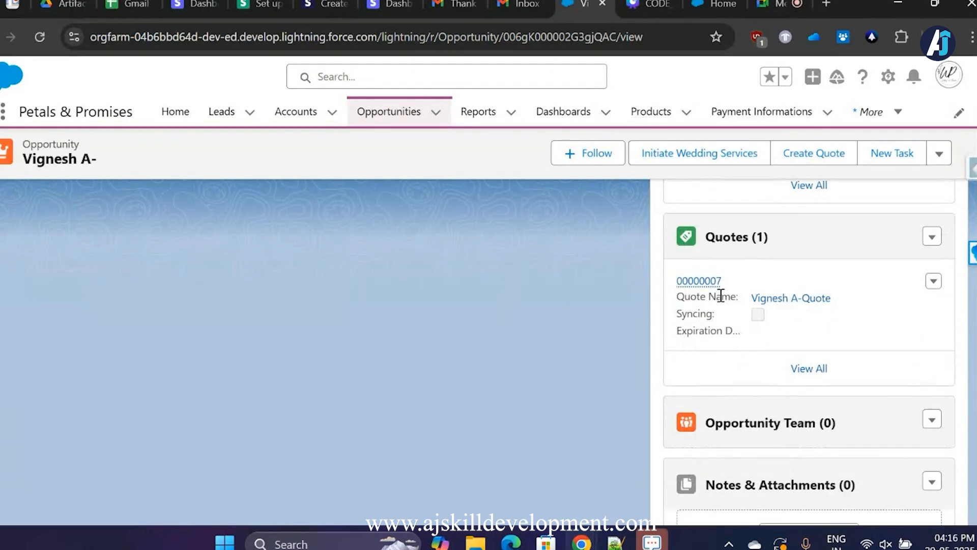
pyautogui.click(701, 281)
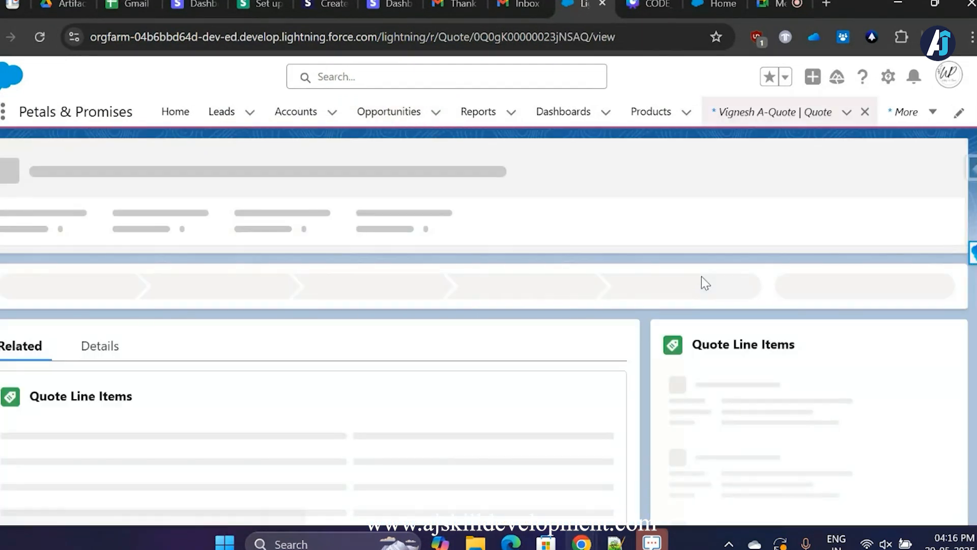
pyautogui.scroll(-3, 333, 365)
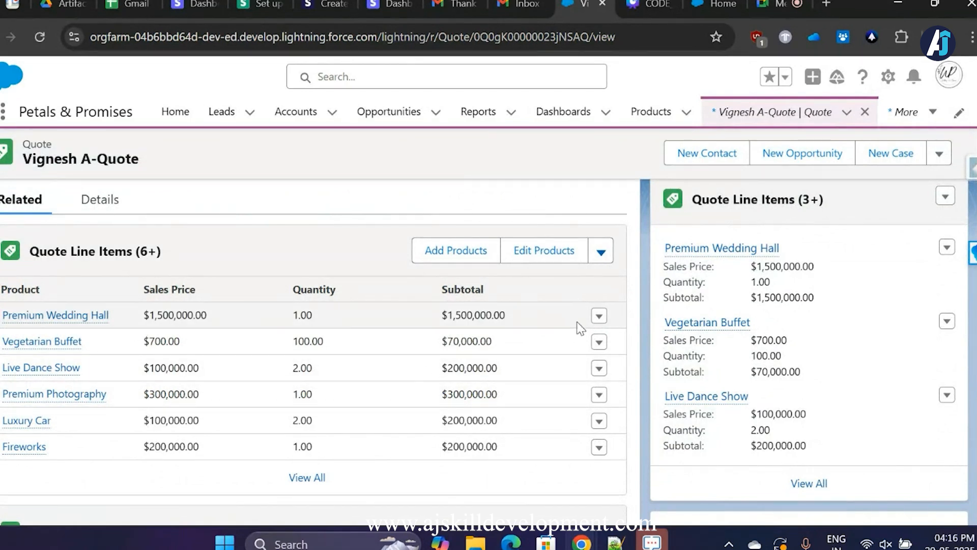
pyautogui.scroll(3, 581, 329)
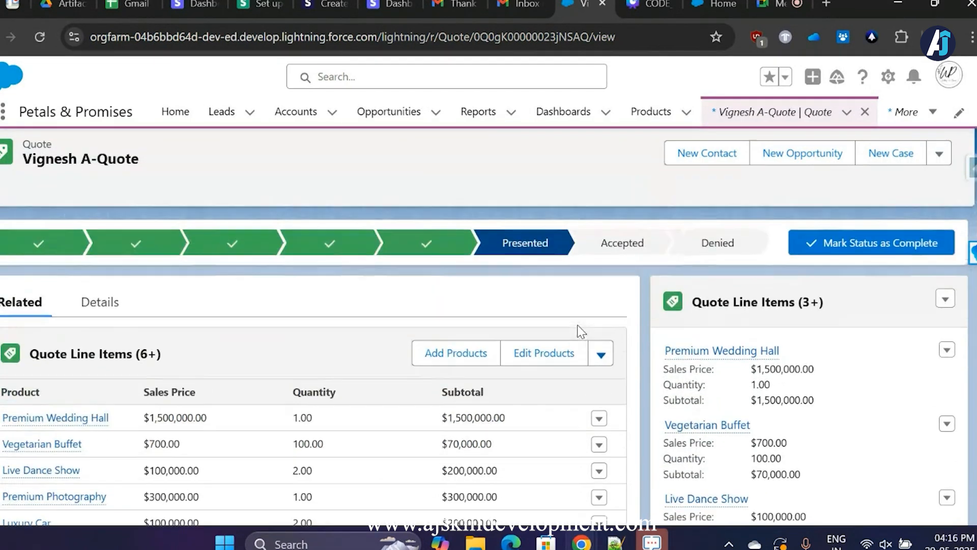
# - Create a PDF of the quote, save it with the option to email the quote, and close the email draft unsent
pyautogui.click(939, 153)
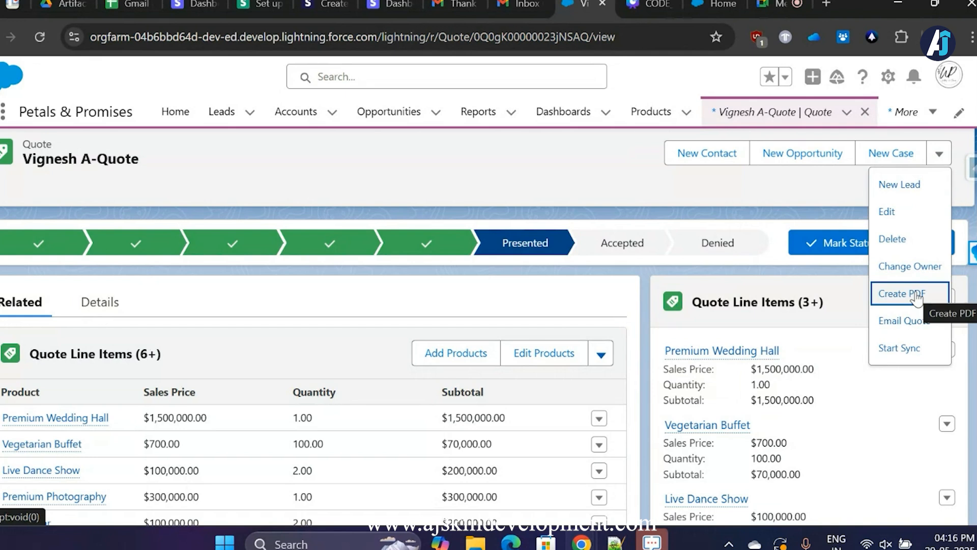
pyautogui.click(916, 295)
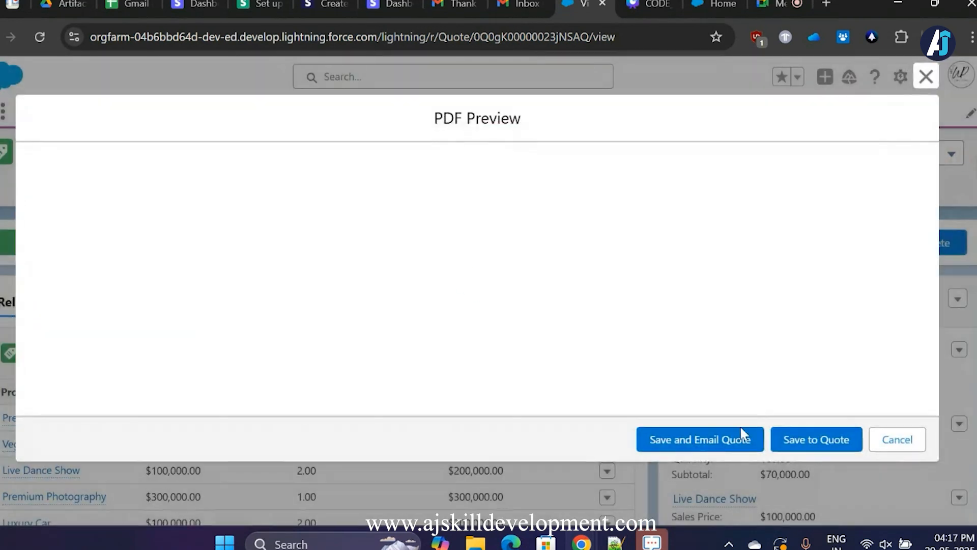
pyautogui.click(691, 443)
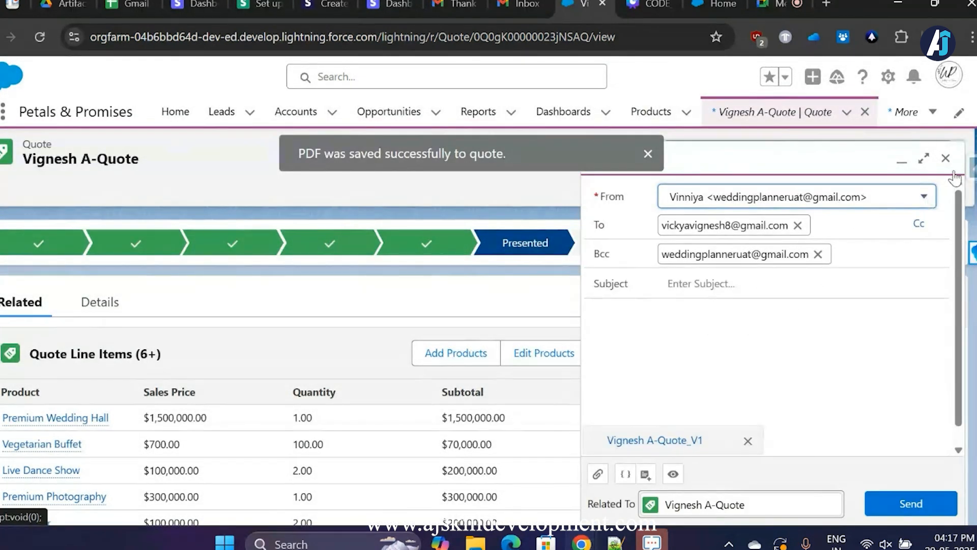
pyautogui.click(945, 158)
# - Preview a PDF of the quote, check its customer details, product table and totals, and close it without saving
pyautogui.click(947, 159)
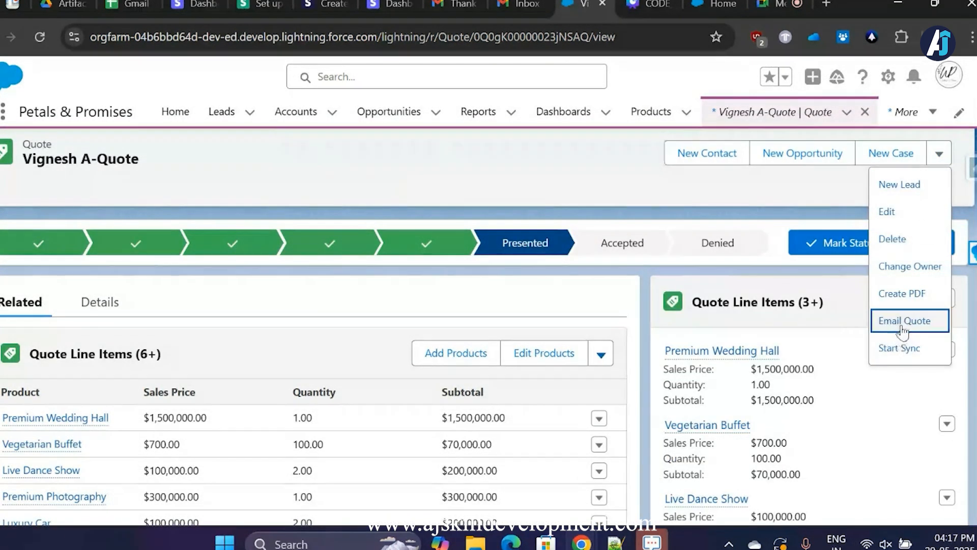
pyautogui.click(909, 292)
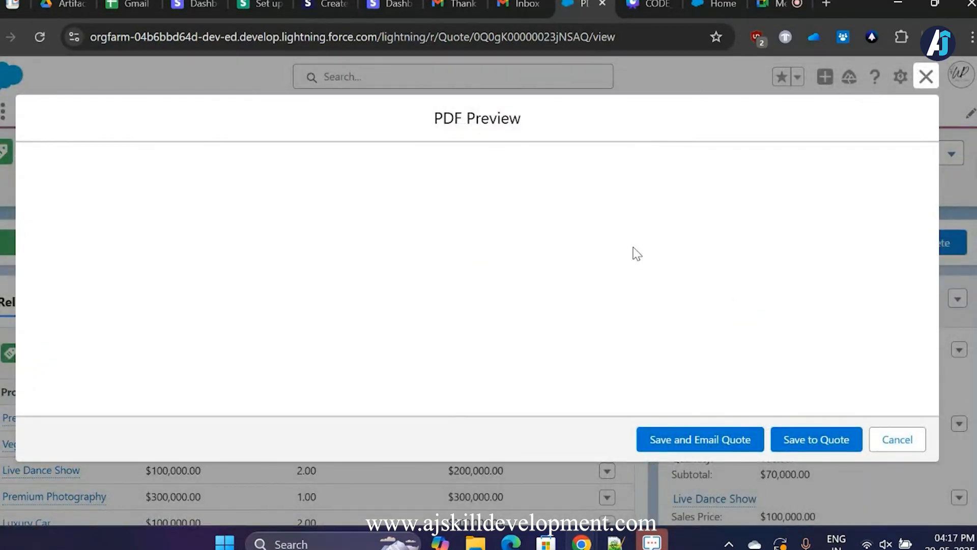
pyautogui.scroll(-3, 591, 244)
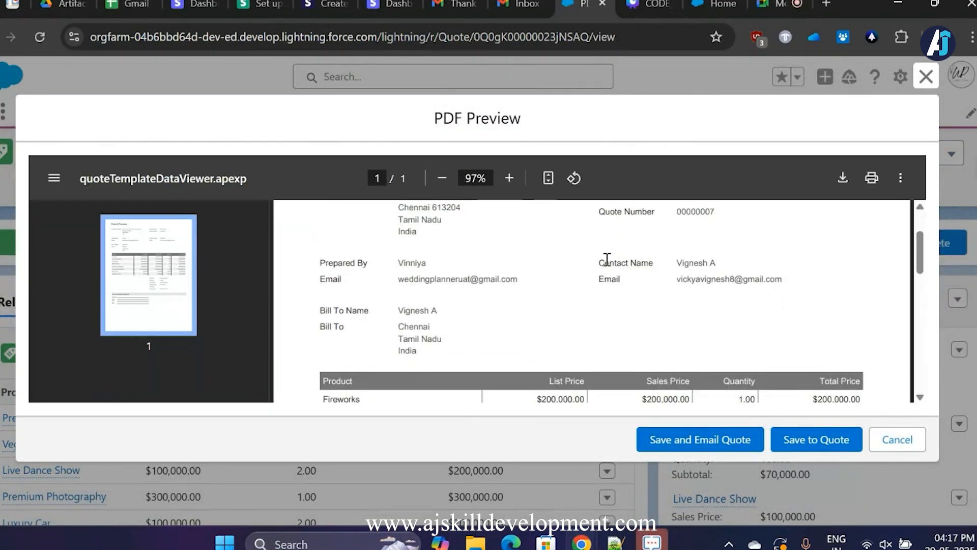
pyautogui.scroll(-5, 628, 277)
pyautogui.scroll(2, 722, 304)
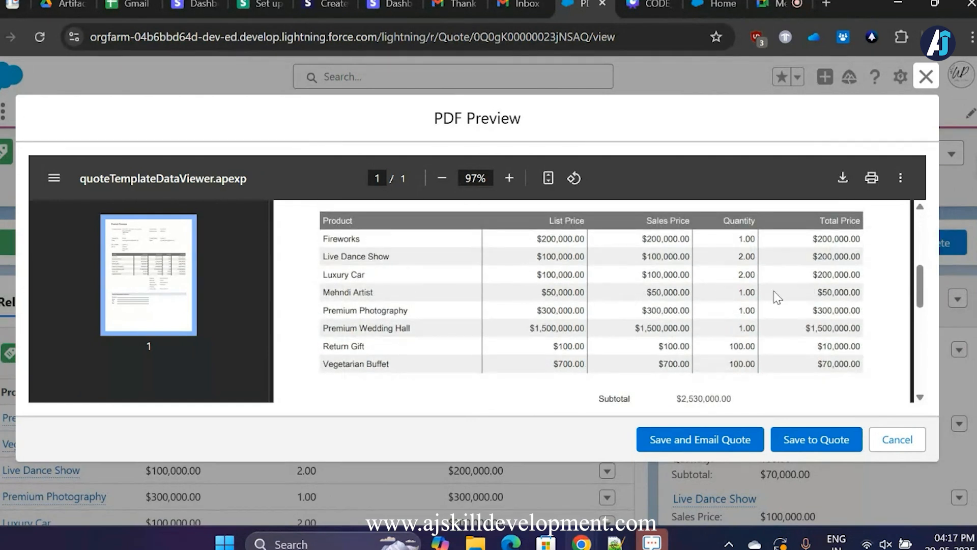
pyautogui.scroll(-3, 760, 341)
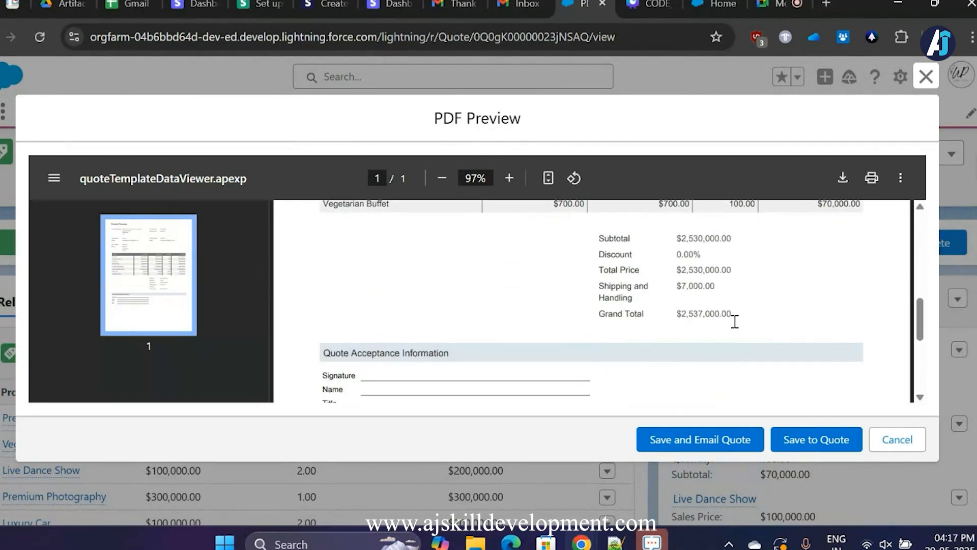
pyautogui.scroll(2, 723, 311)
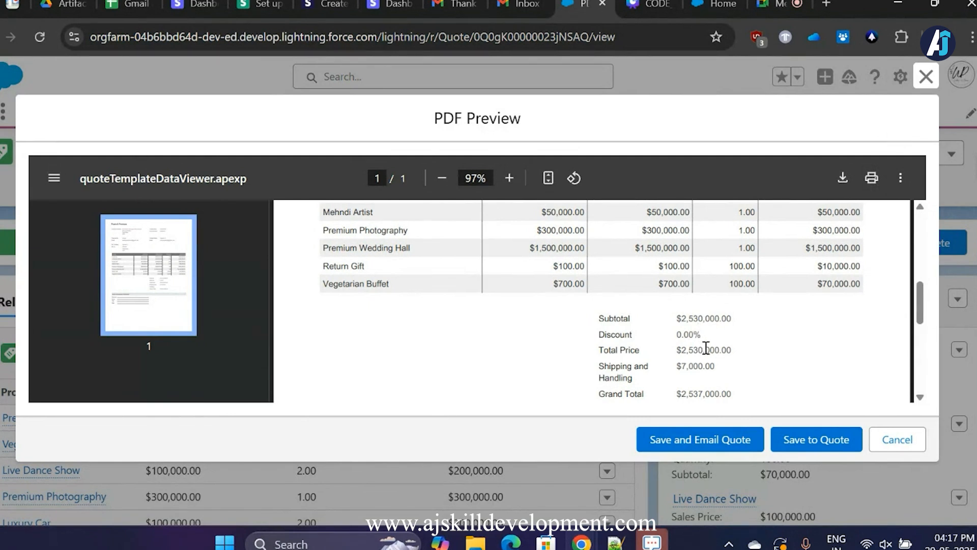
pyautogui.click(927, 77)
# - Set line item discounts of 10% for Premium Wedding Hall, 20% for Live Dance Show and 30% for Fireworks, and save
pyautogui.click(545, 359)
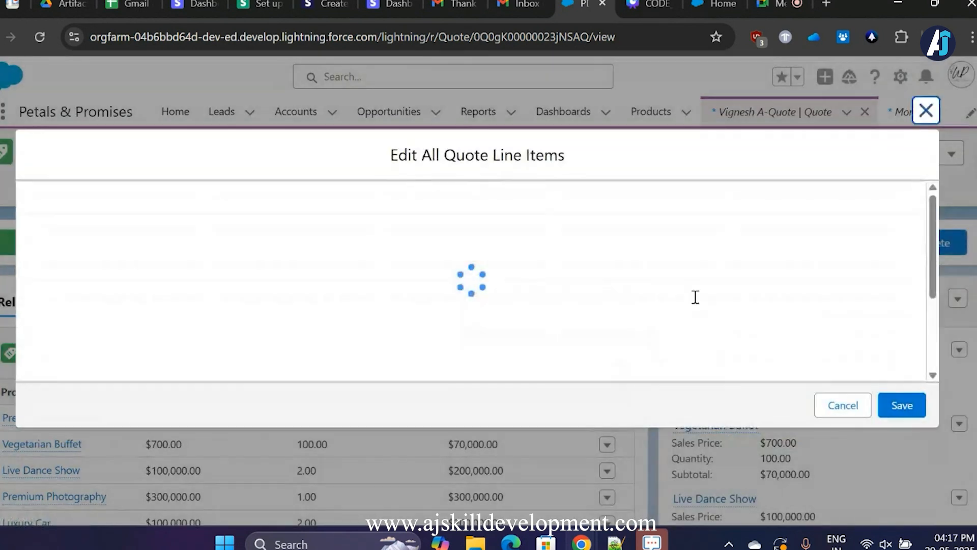
pyautogui.click(759, 226)
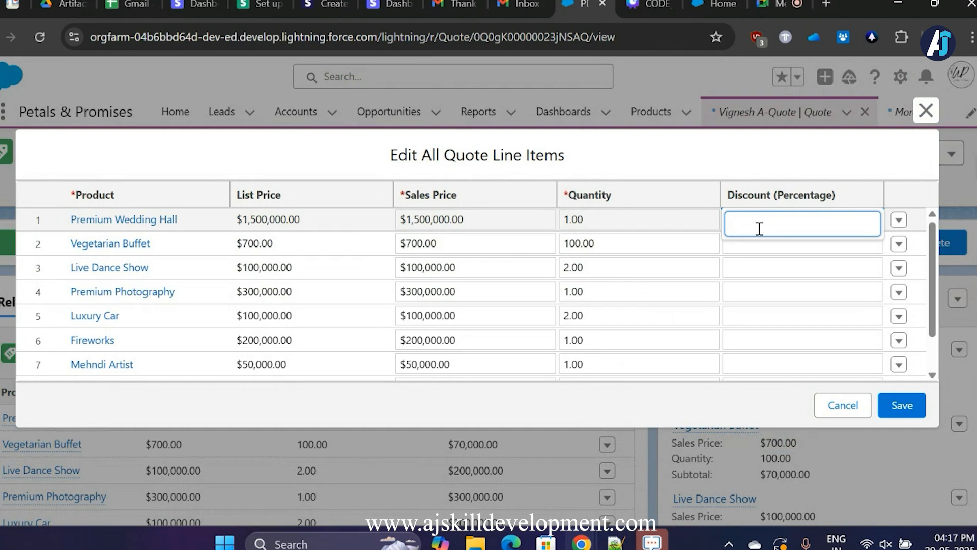
pyautogui.press('Return')
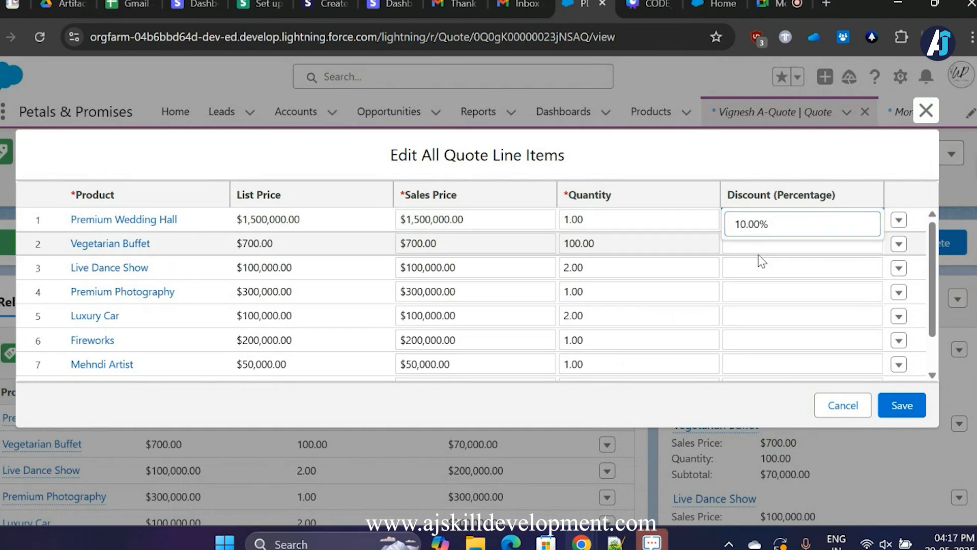
pyautogui.click(762, 268)
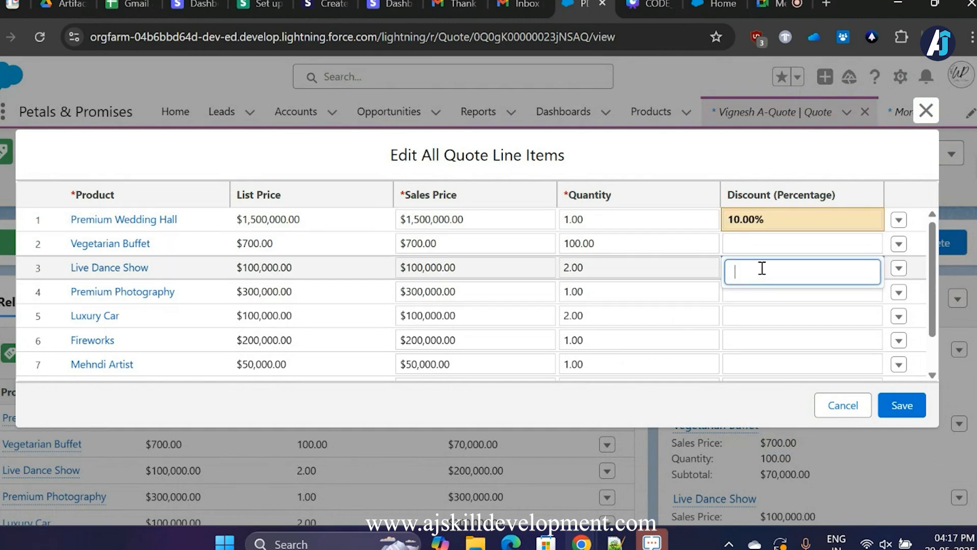
pyautogui.click(768, 334)
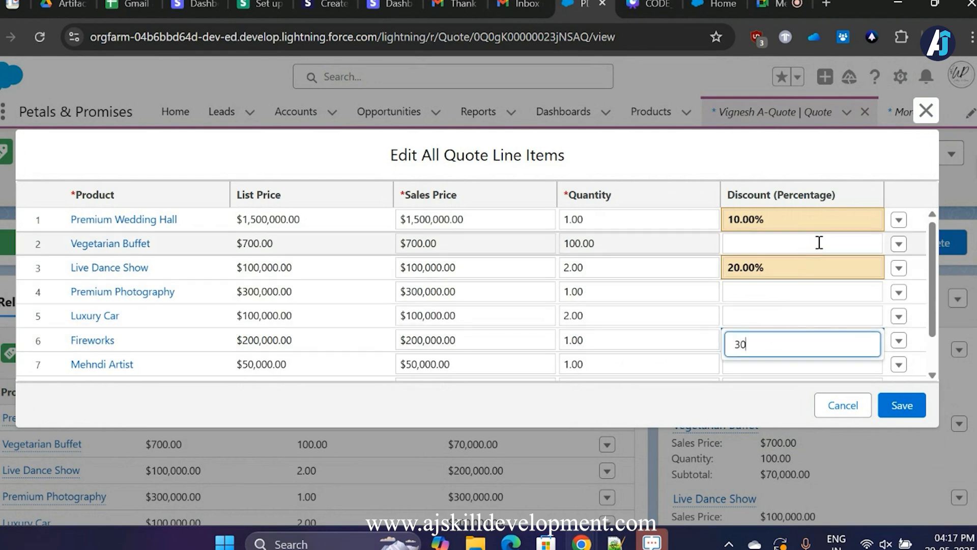
pyautogui.write('30')
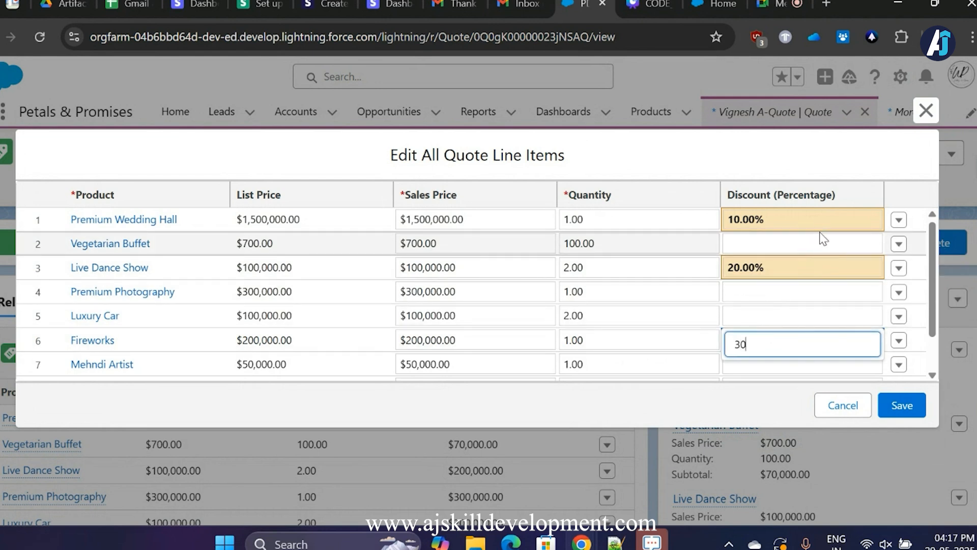
pyautogui.click(895, 410)
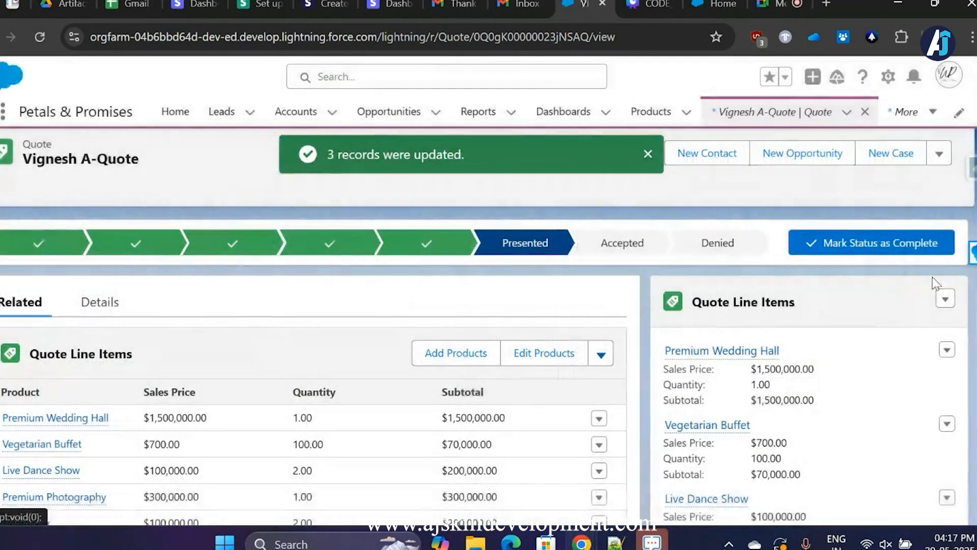
# - Start a new email for the discounted quote with the subject "Final quote"
pyautogui.click(939, 153)
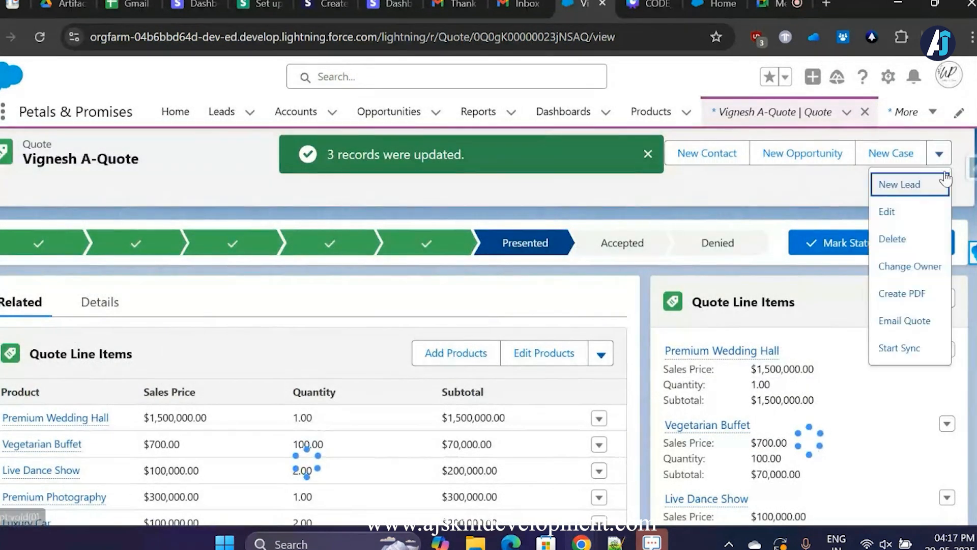
pyautogui.click(908, 321)
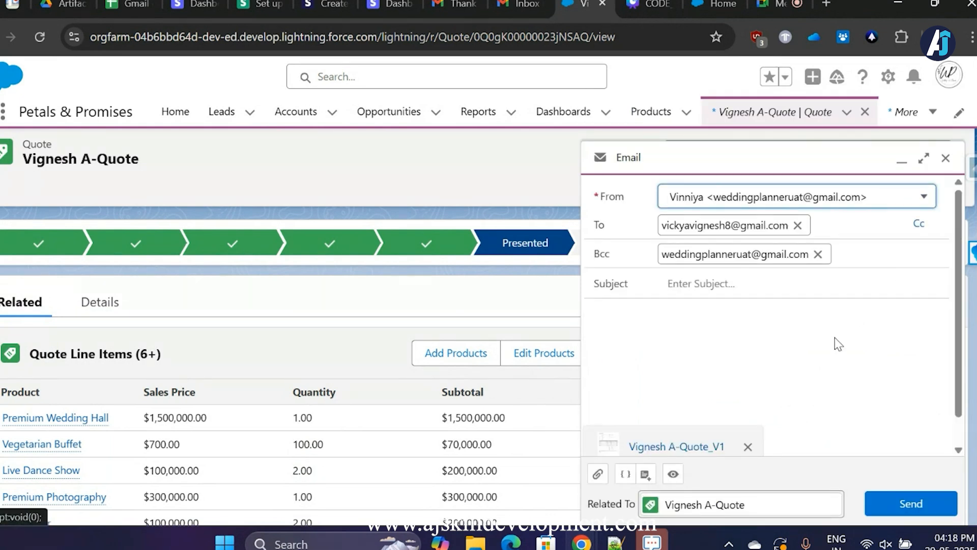
pyautogui.click(778, 283)
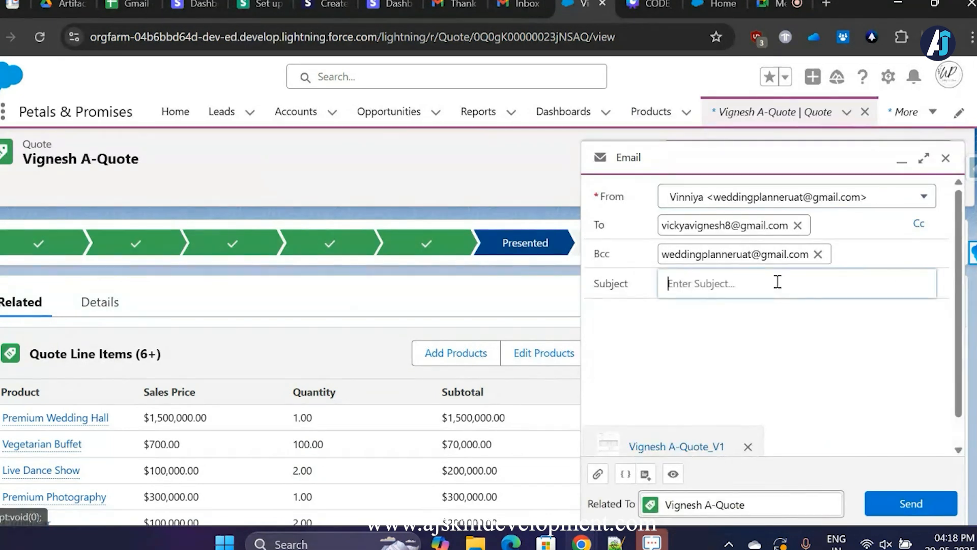
pyautogui.write('Final quote')
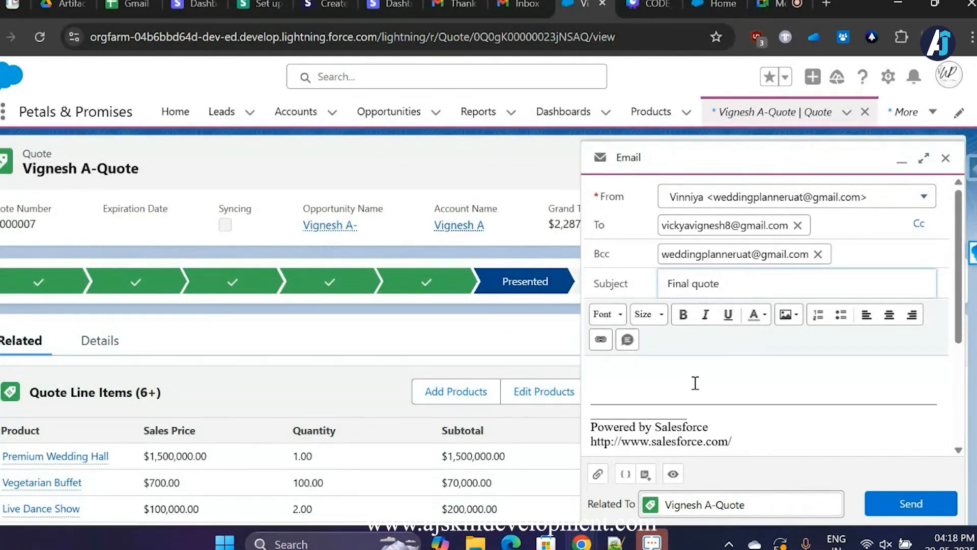
# - Write a greeting to the customer and the line "Please find the final quotation blow", and send the email with its attachment
pyautogui.click(735, 360)
pyautogui.write('Dear Vig')
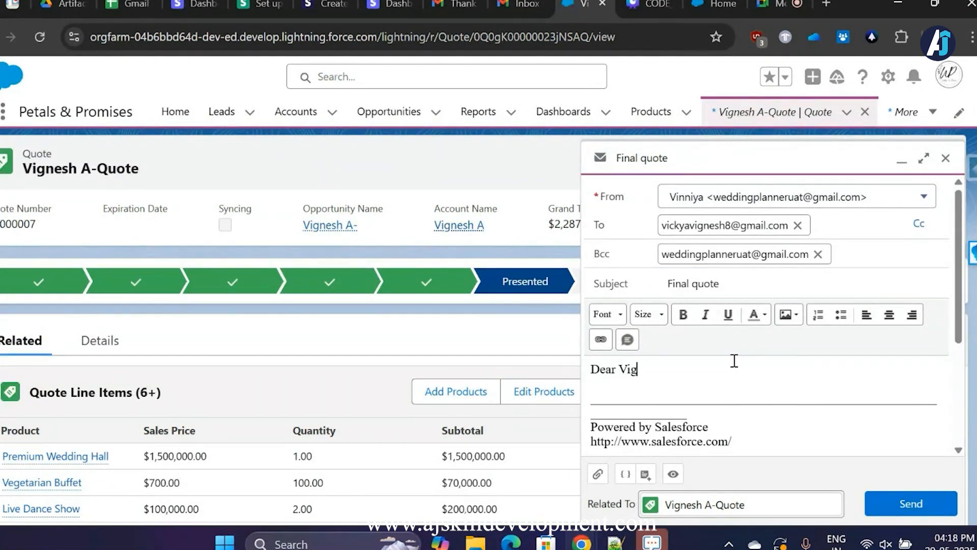
pyautogui.write('nesh,')
pyautogui.press('Return')
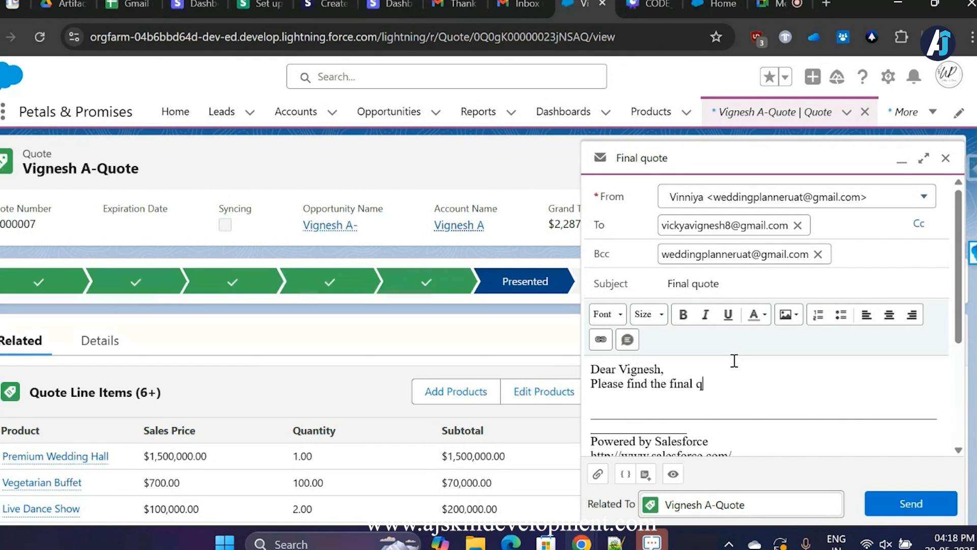
pyautogui.write('tion blow')
pyautogui.scroll(-1, 833, 449)
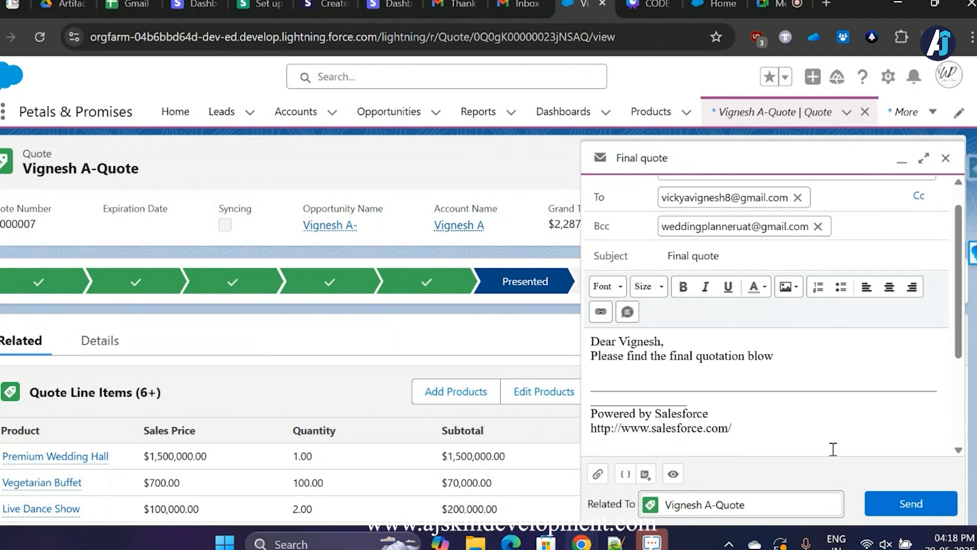
pyautogui.click(888, 509)
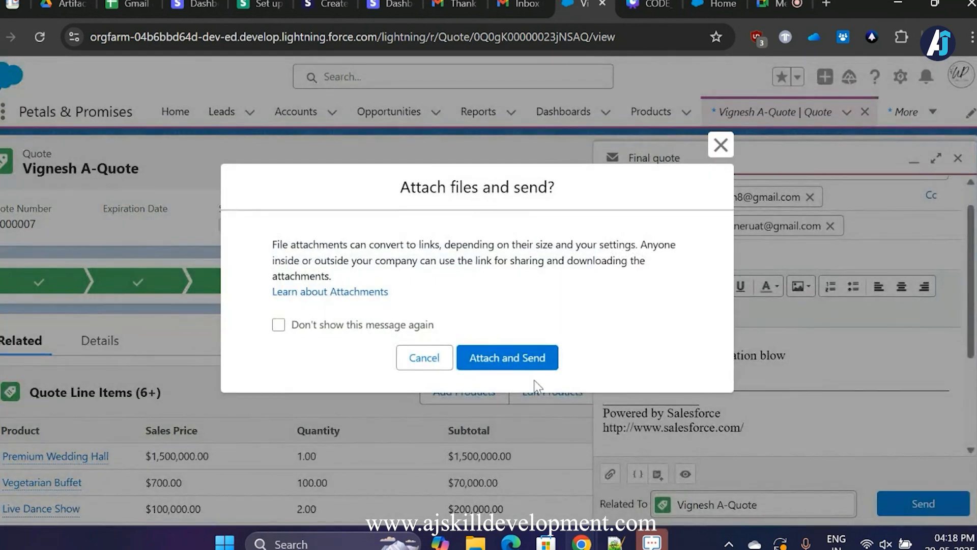
pyautogui.click(525, 360)
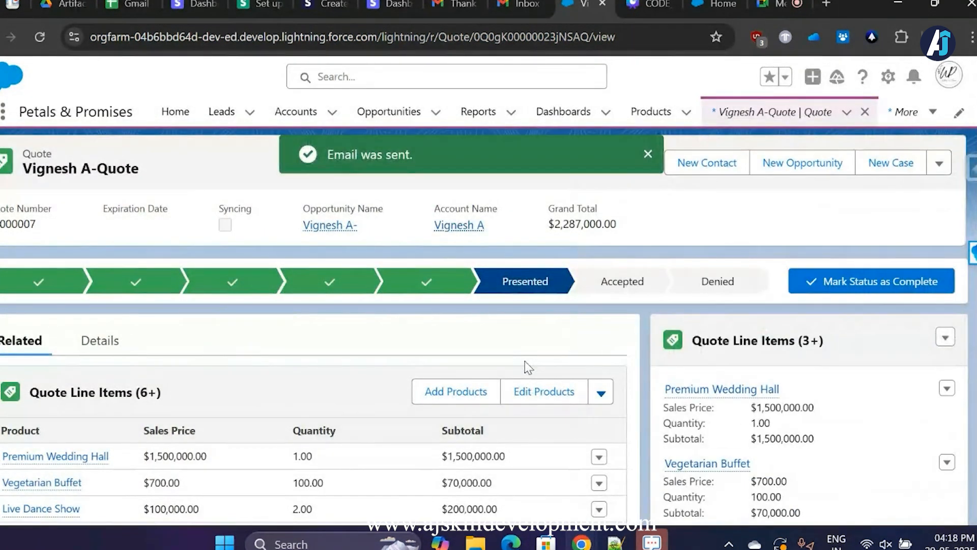
# - Review the Stripe payment link, payment link ID, payment completed flag and reference number on the opportunity in the Payment stage
pyautogui.scroll(-5, 579, 339)
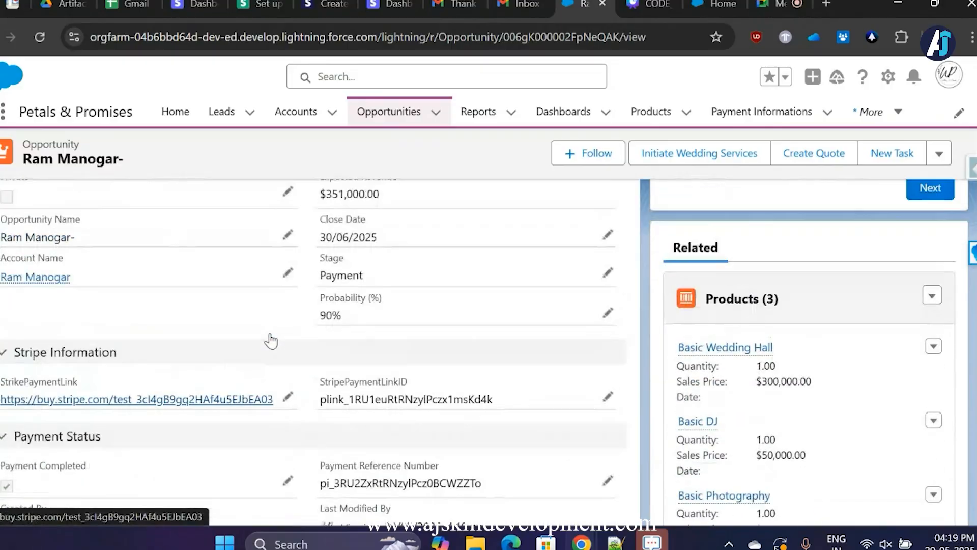
pyautogui.scroll(1, 269, 338)
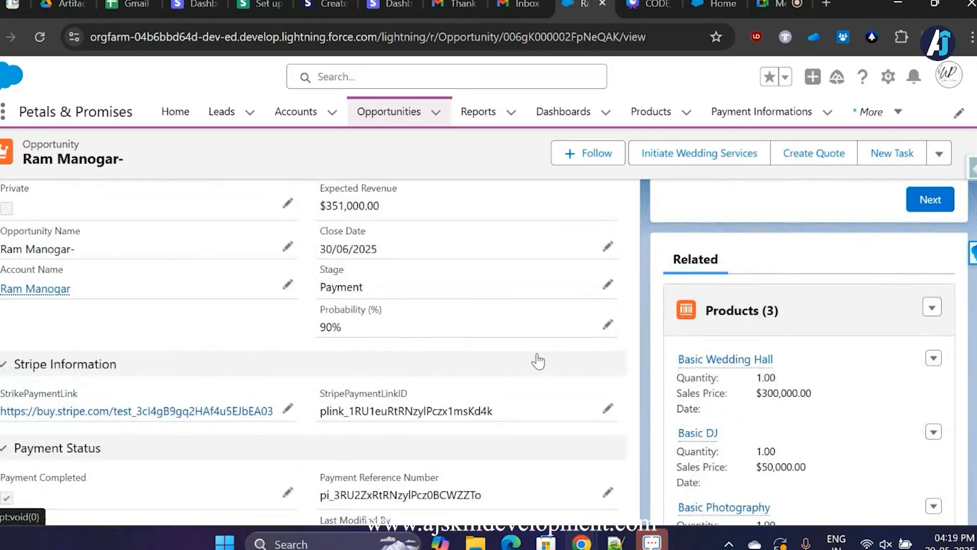
pyautogui.scroll(5, 540, 363)
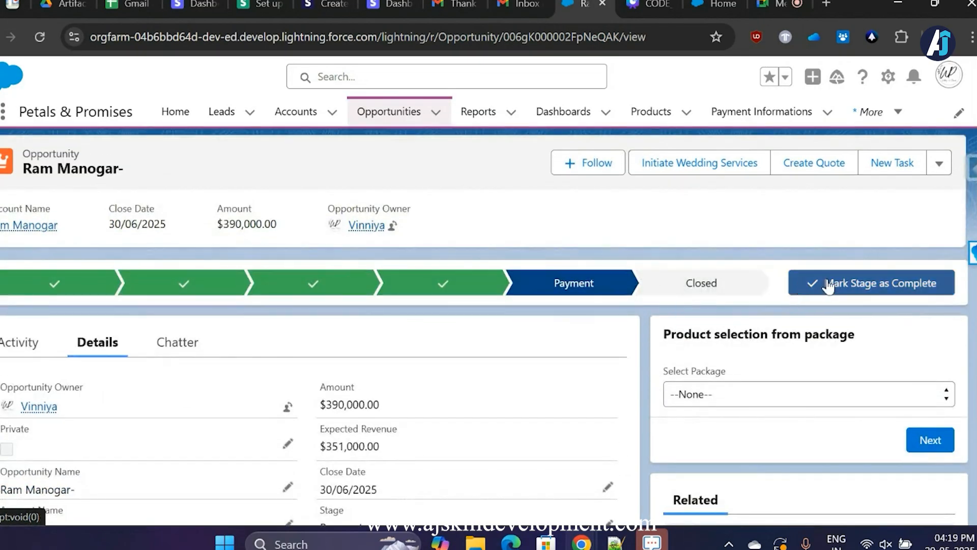
pyautogui.scroll(-3, 223, 357)
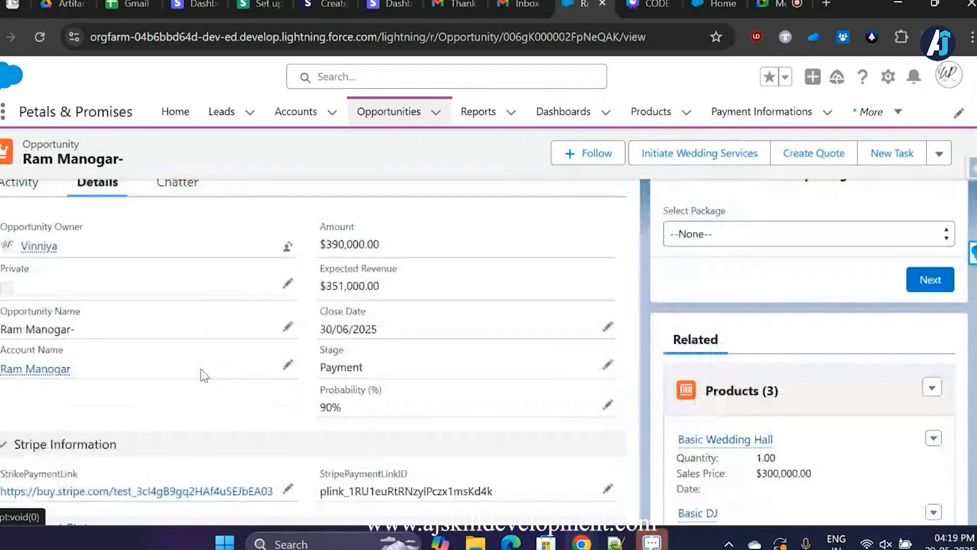
pyautogui.scroll(-3, 84, 392)
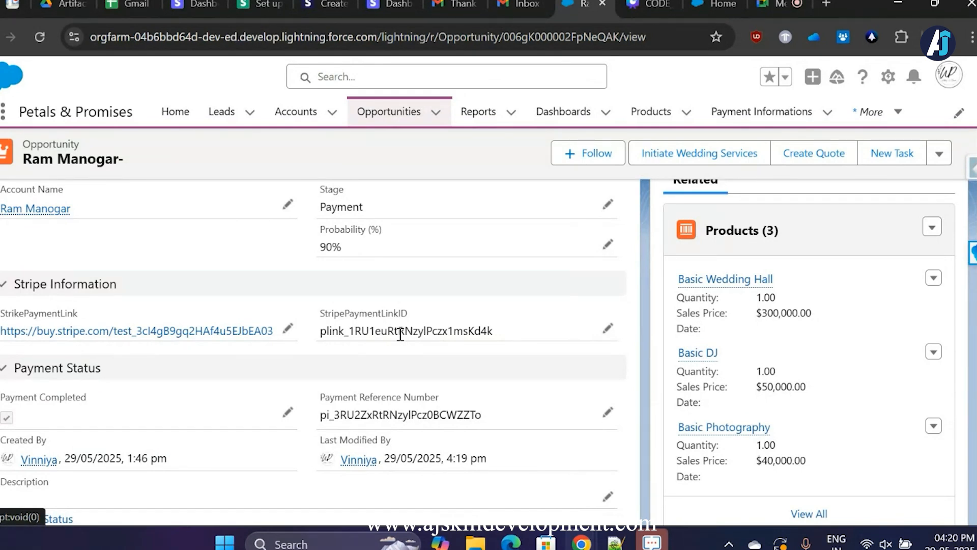
pyautogui.scroll(-2, 28, 399)
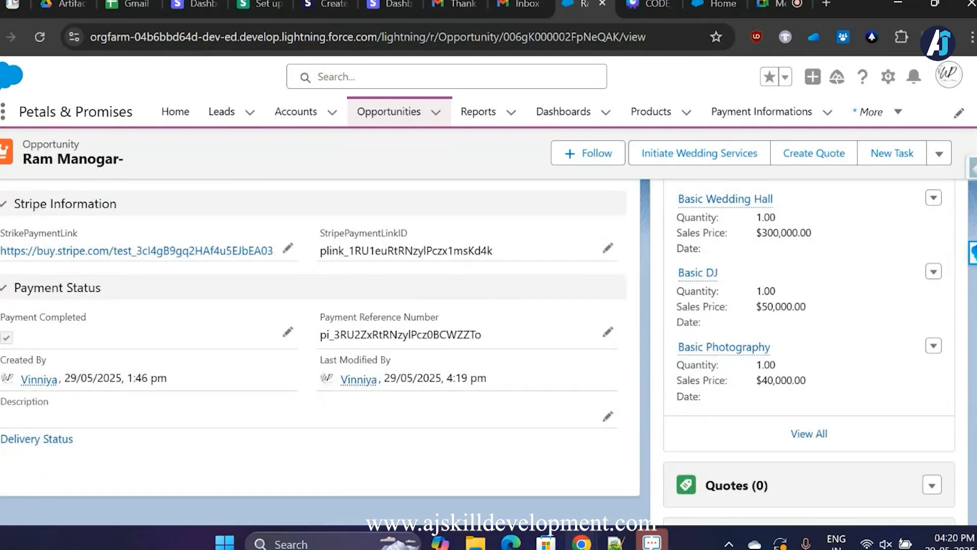
pyautogui.moveTo(87, 317); pyautogui.dragTo(77, 341)
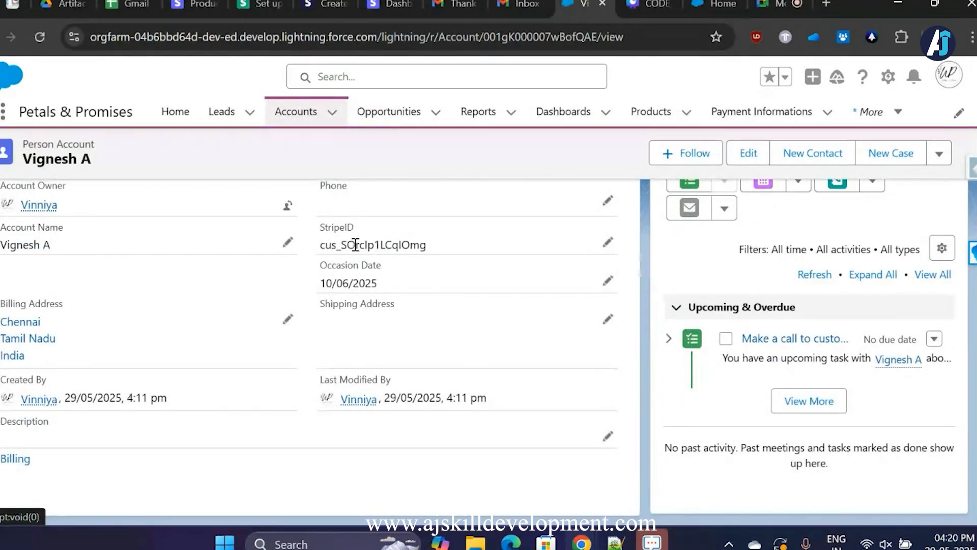
# - Switch to the Stripe dashboard, check the customers list for the new Salesforce account, and return to the product catalog
pyautogui.click(188, 7)
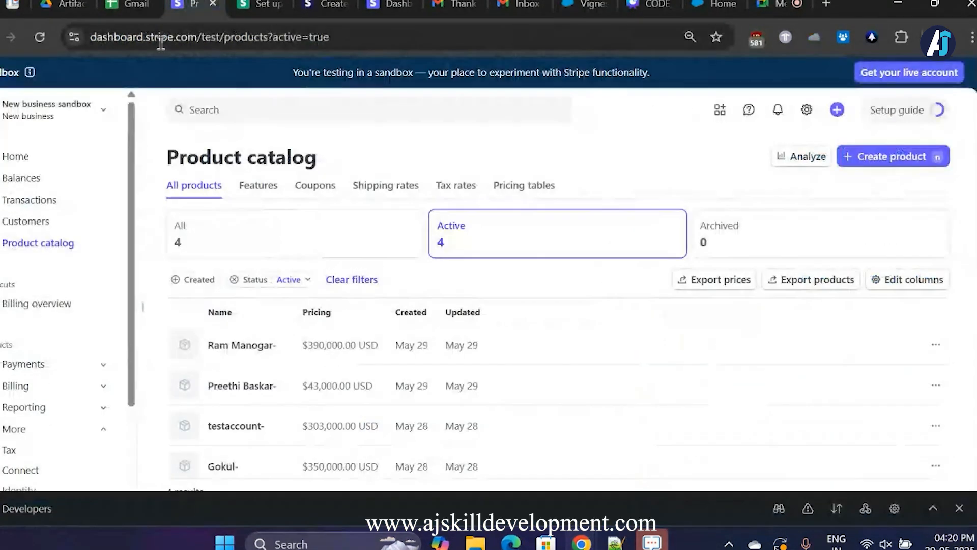
pyautogui.click(12, 222)
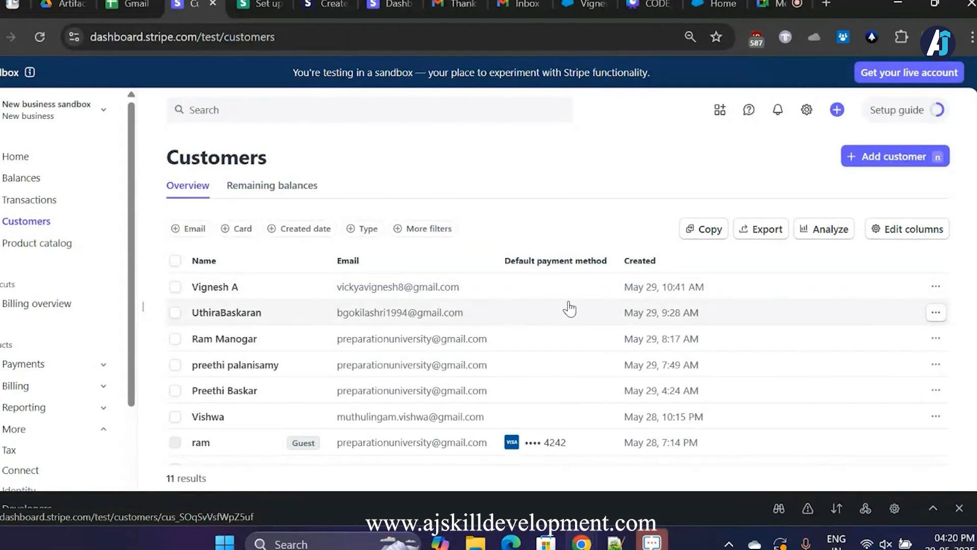
pyautogui.hotkey('alt', 'Left')
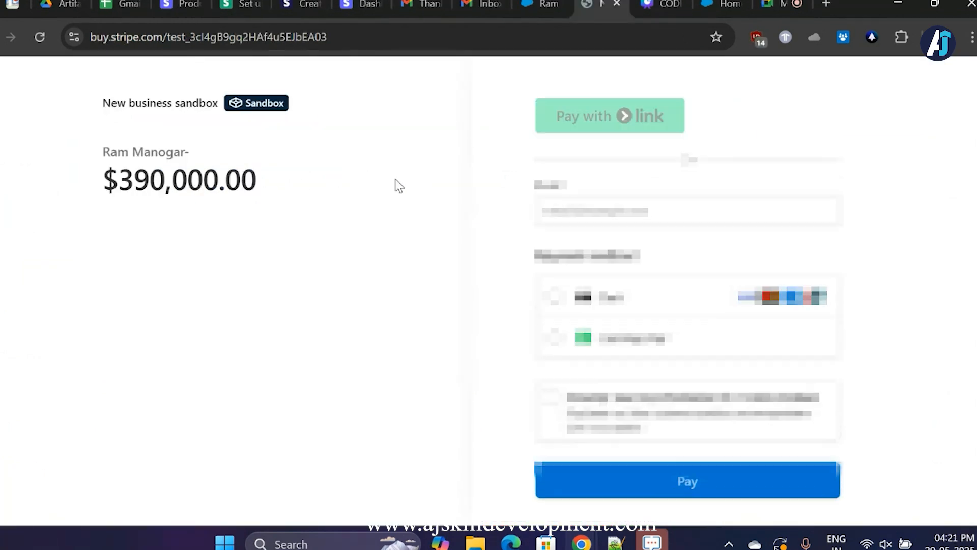
# - Fill in the payer's e-mail on the Stripe checkout page and choose card as the payment method
pyautogui.click(621, 218)
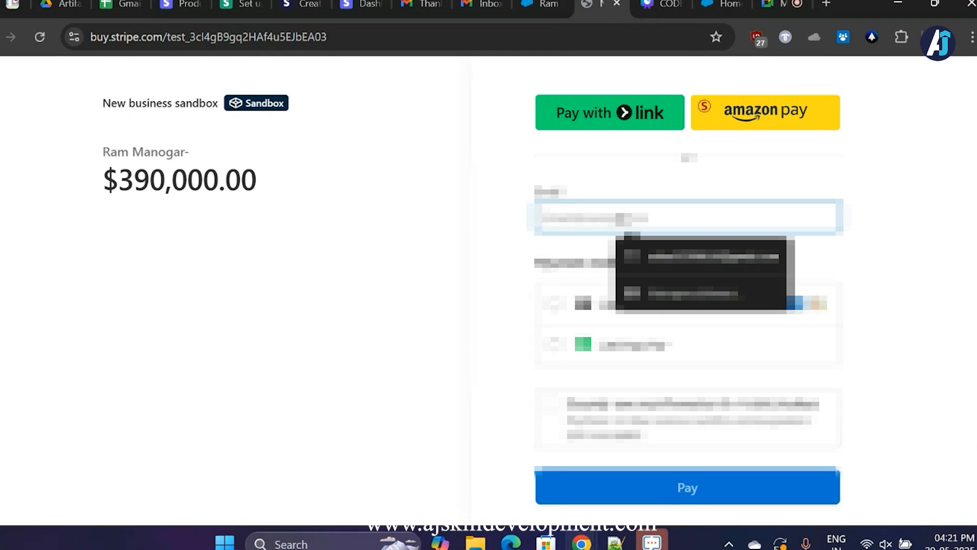
pyautogui.write('ad')
pyautogui.click(634, 254)
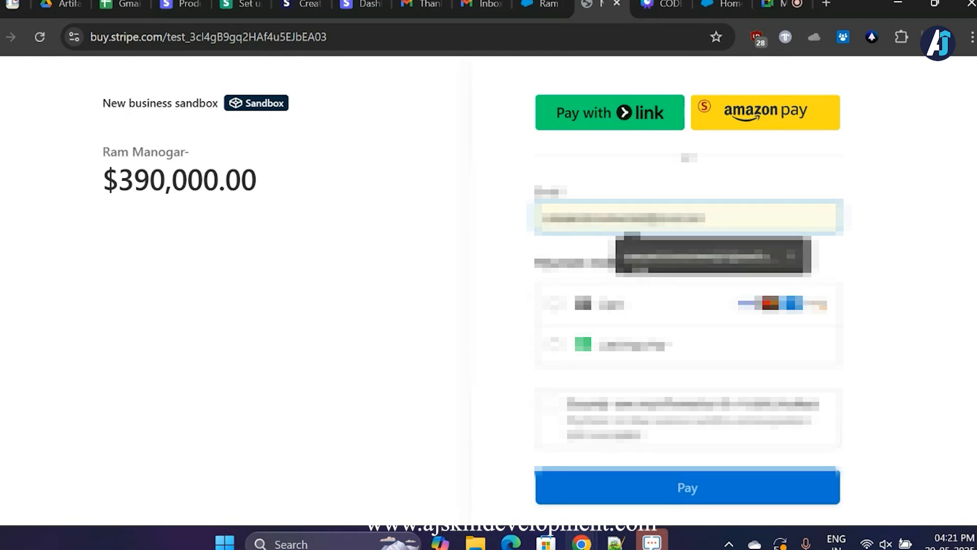
pyautogui.click(611, 305)
# - Enter the card number, expiry date and security code in the Stripe card details
pyautogui.click(635, 351)
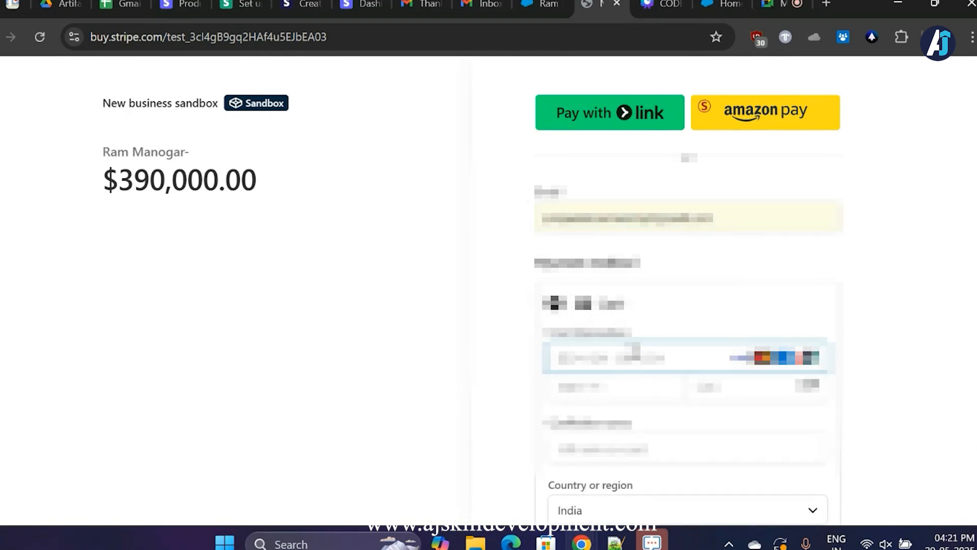
pyautogui.write('424242424242')
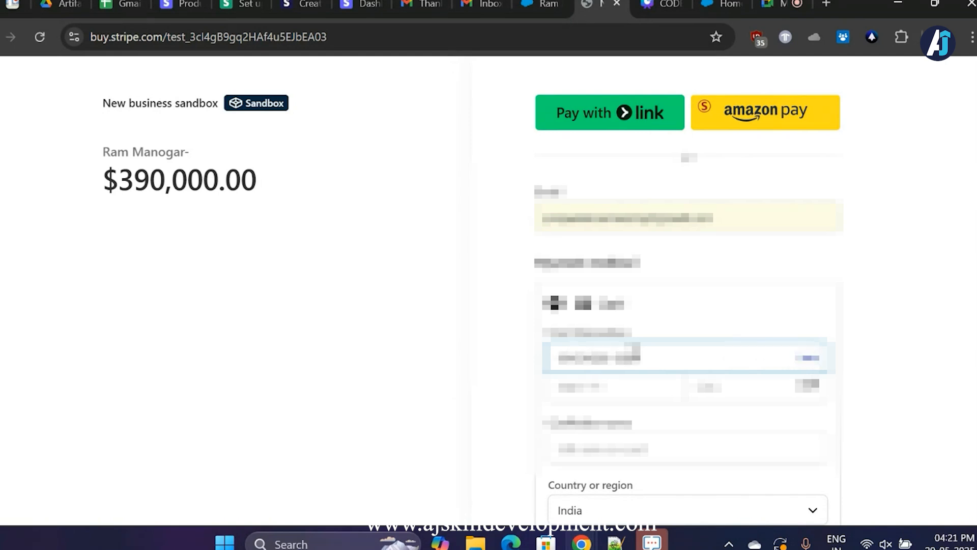
pyautogui.write('42')
pyautogui.click(624, 379)
pyautogui.write('02')
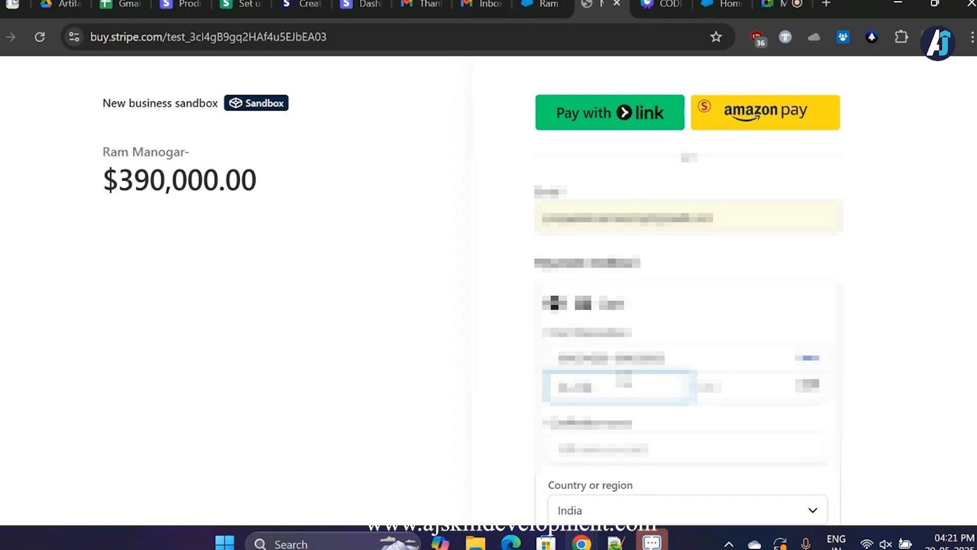
pyautogui.click(733, 385)
pyautogui.write('123')
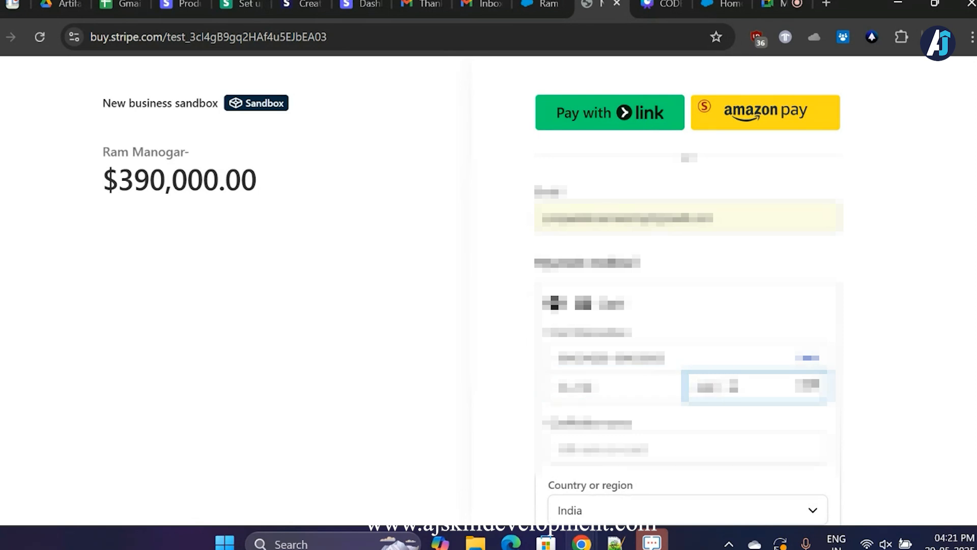
# - Fill in the cardholder name and submit the Stripe payment
pyautogui.scroll(-3, 734, 385)
pyautogui.click(652, 288)
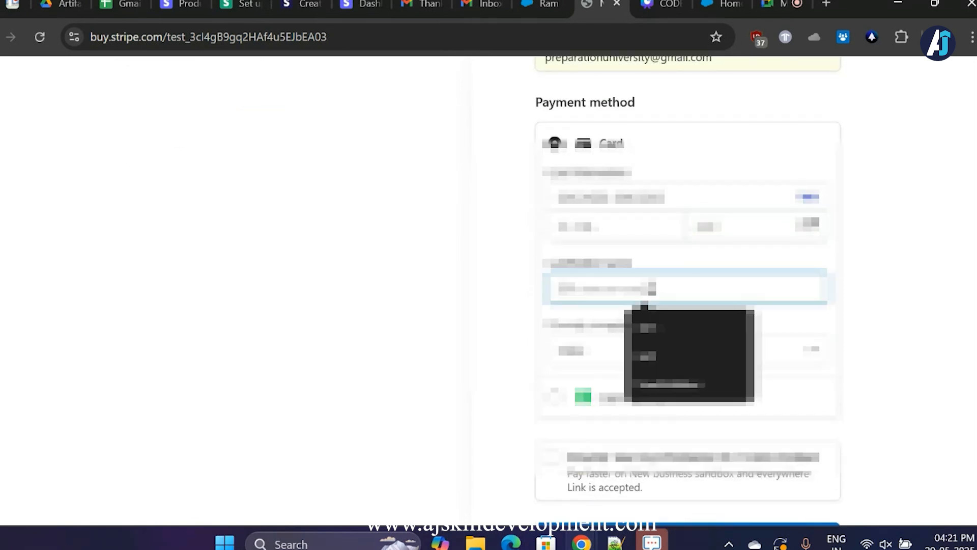
pyautogui.click(664, 334)
pyautogui.scroll(-3, 615, 481)
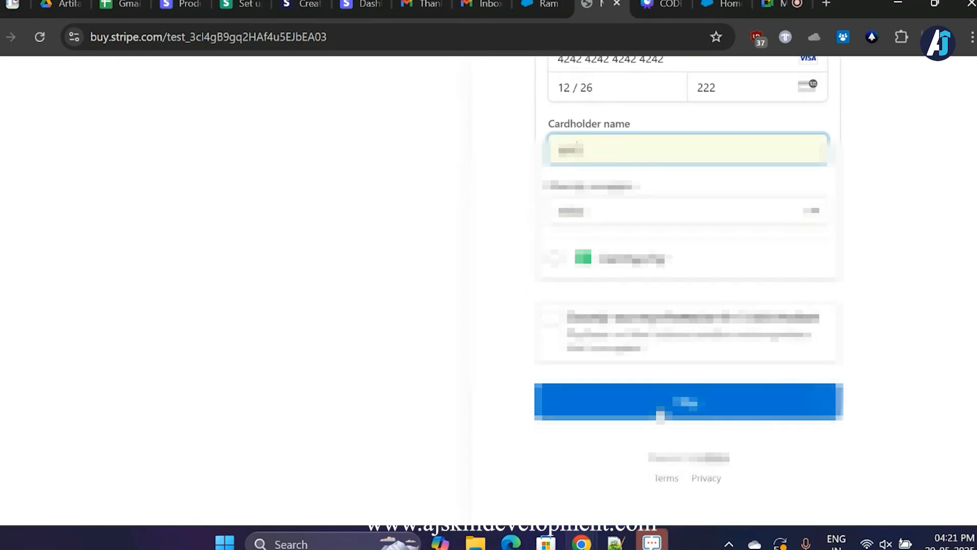
pyautogui.click(661, 405)
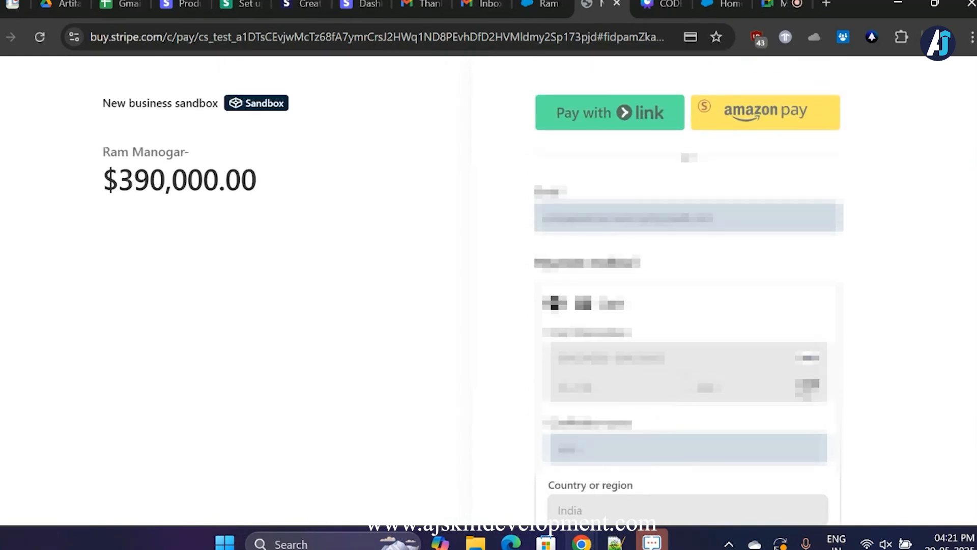
pyautogui.scroll(-5, 693, 423)
pyautogui.click(691, 407)
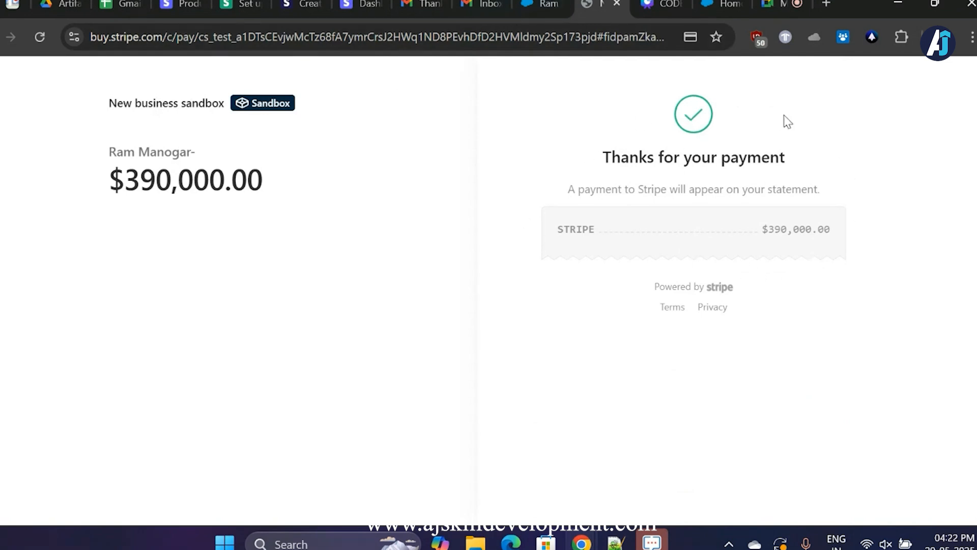
# - Open the Stripe webhook endpoint that listens to one event and examine its deliveries, response time and destination details
pyautogui.click(199, 6)
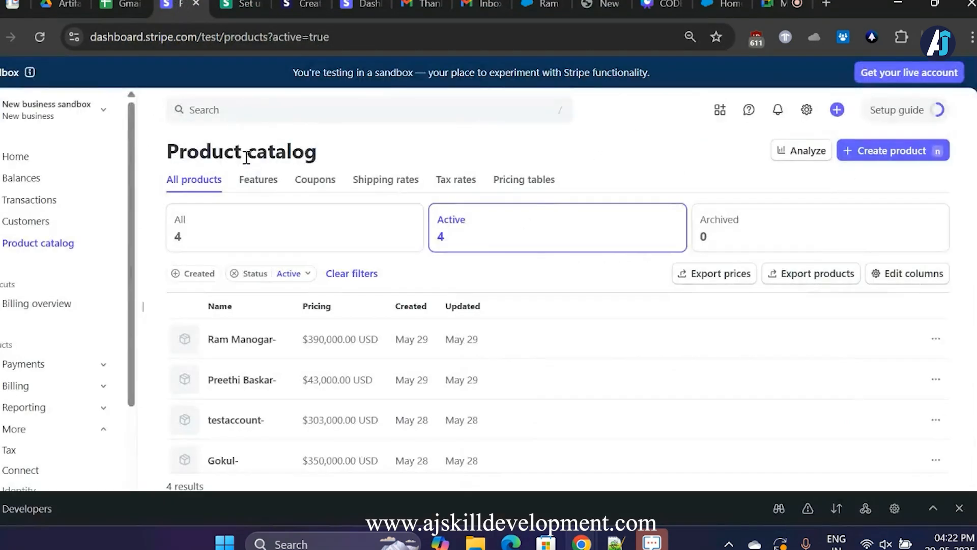
pyautogui.click(243, 7)
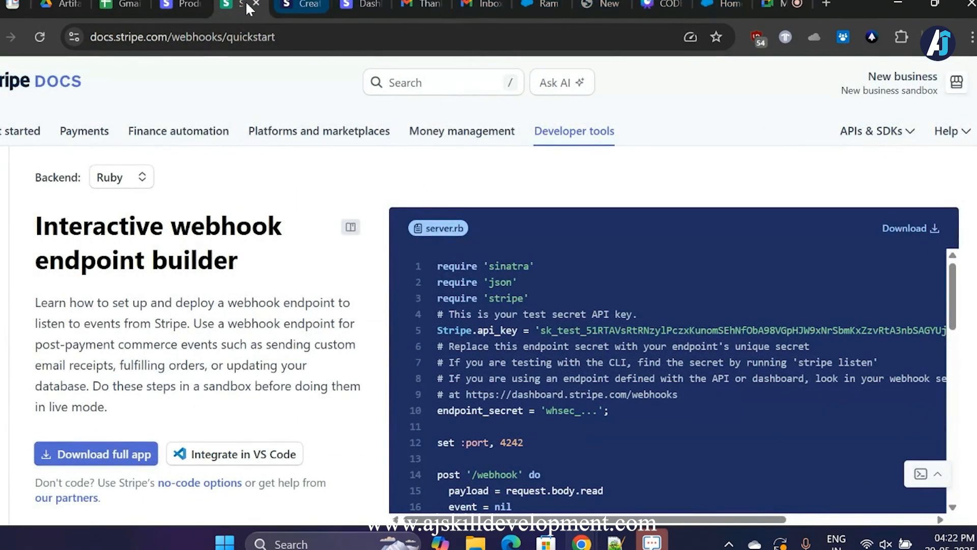
pyautogui.click(358, 7)
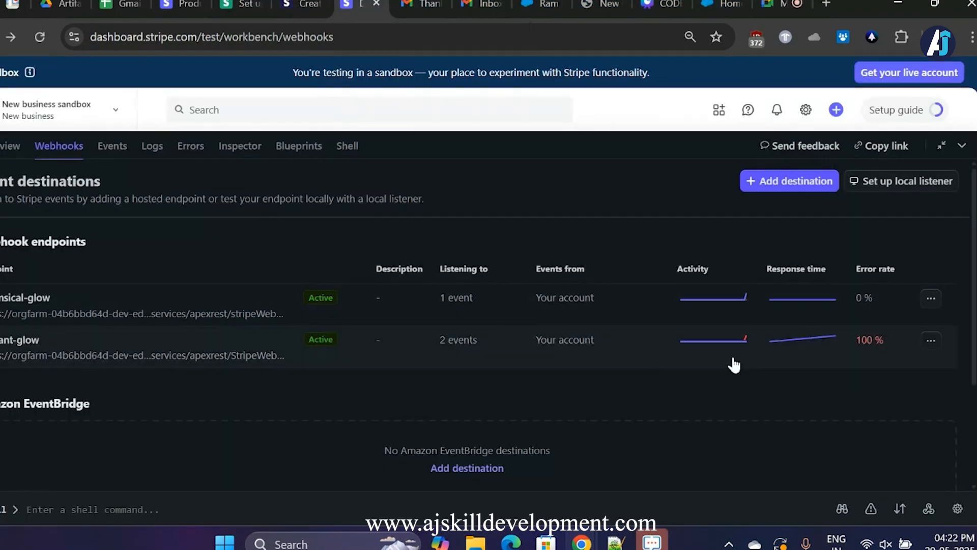
pyautogui.click(715, 301)
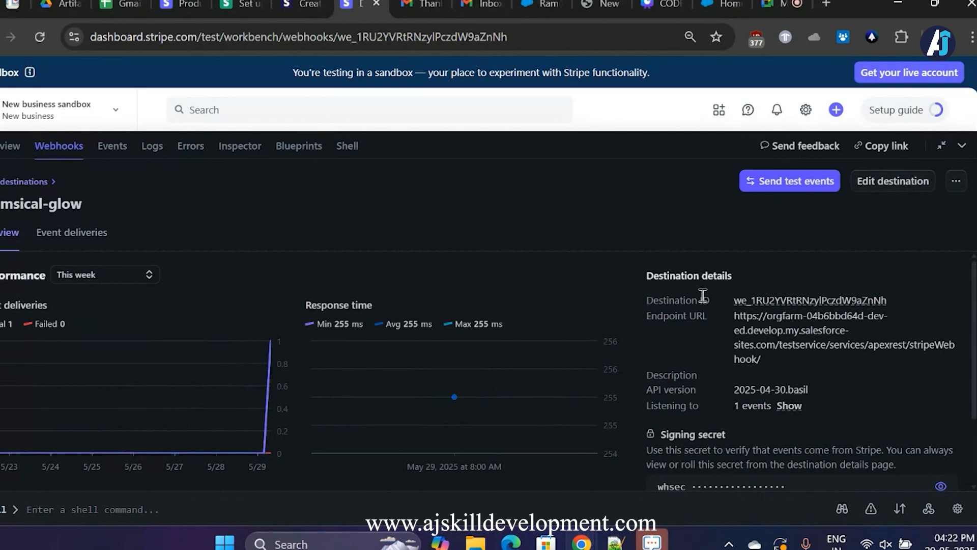
pyautogui.scroll(-2, 703, 295)
pyautogui.scroll(2, 702, 293)
# - Return to the Stripe product catalog and review the active products
pyautogui.click(182, 5)
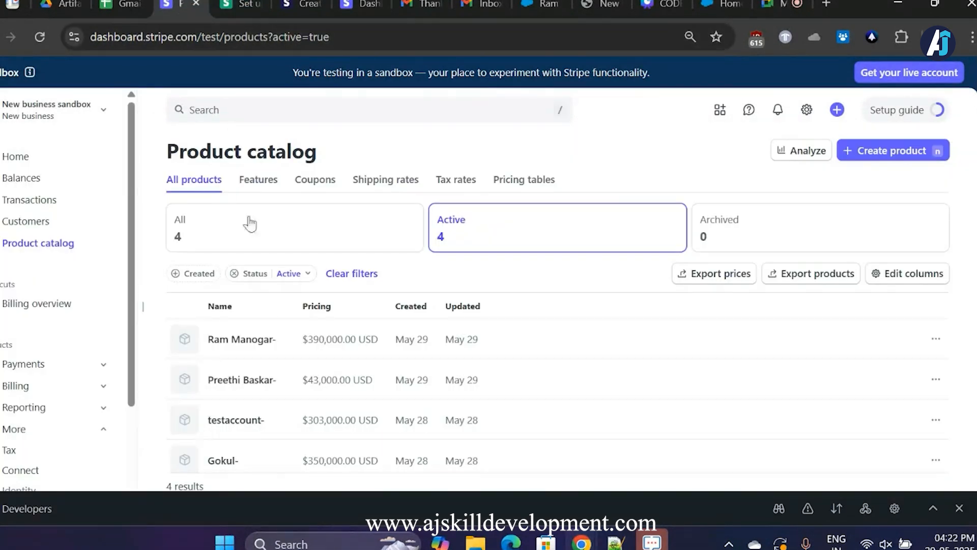
pyautogui.scroll(-3, 20, 274)
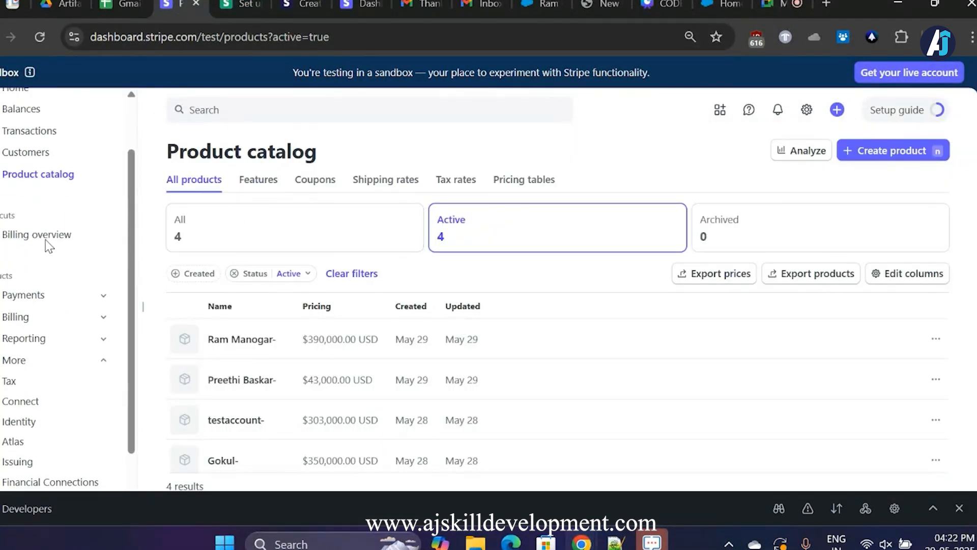
pyautogui.scroll(3, 48, 245)
# - Switch to the Salesforce opportunity and check its payment completion, payment reference number, Stripe link details and sales stage
pyautogui.click(546, 5)
pyautogui.scroll(-5, 206, 346)
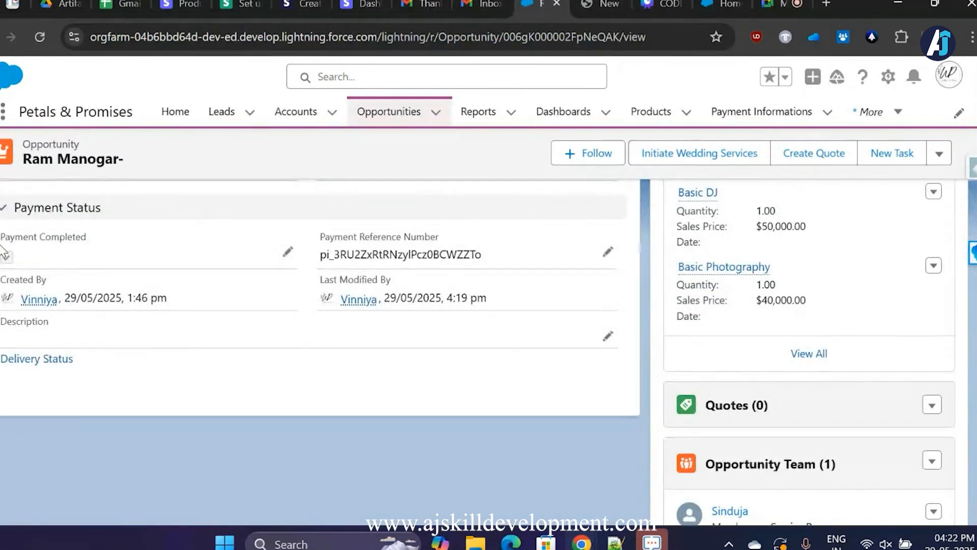
pyautogui.moveTo(1, 245); pyautogui.dragTo(206, 247)
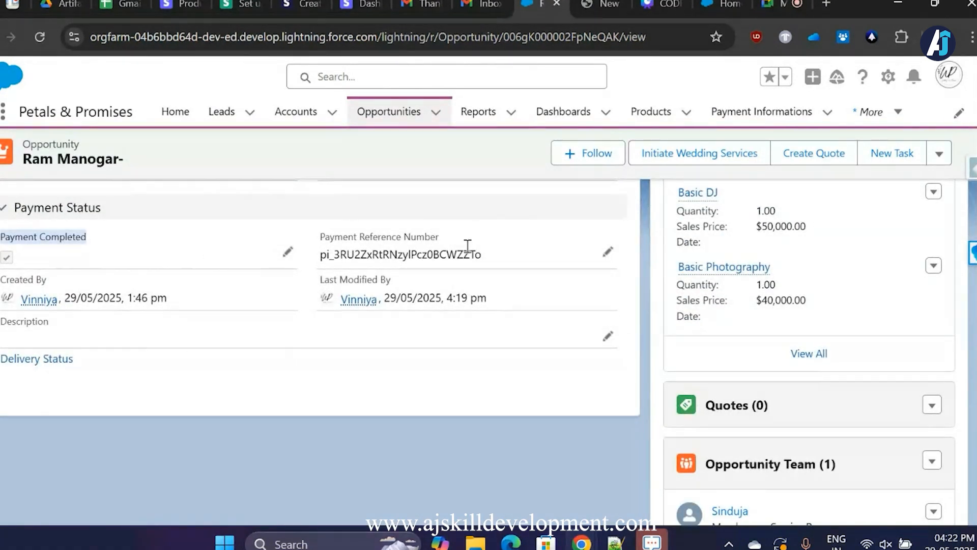
pyautogui.scroll(5, 460, 260)
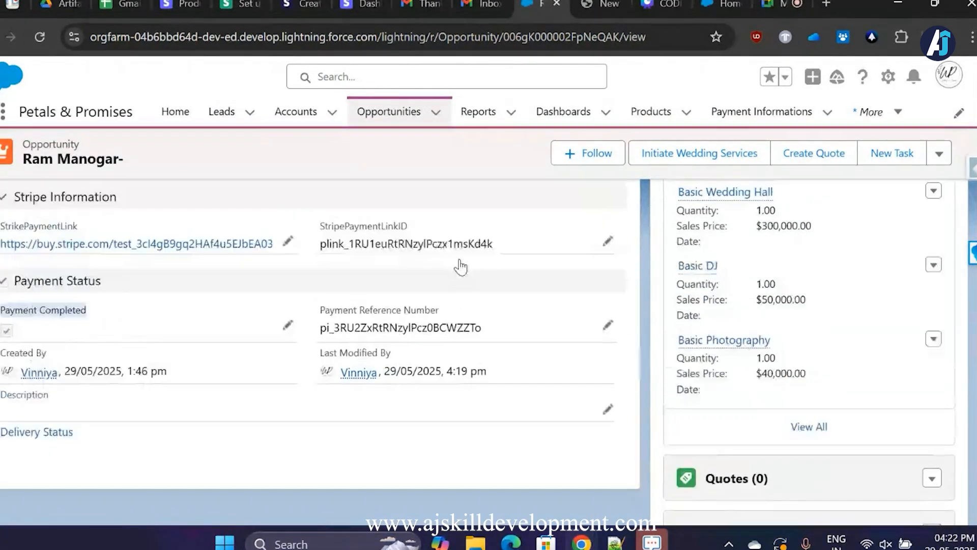
pyautogui.scroll(5, 457, 292)
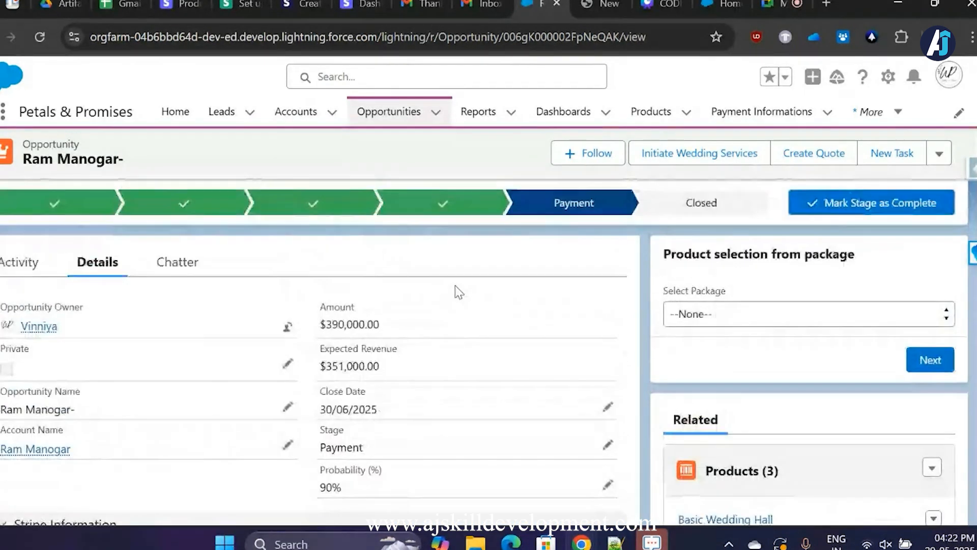
pyautogui.scroll(-2, 436, 209)
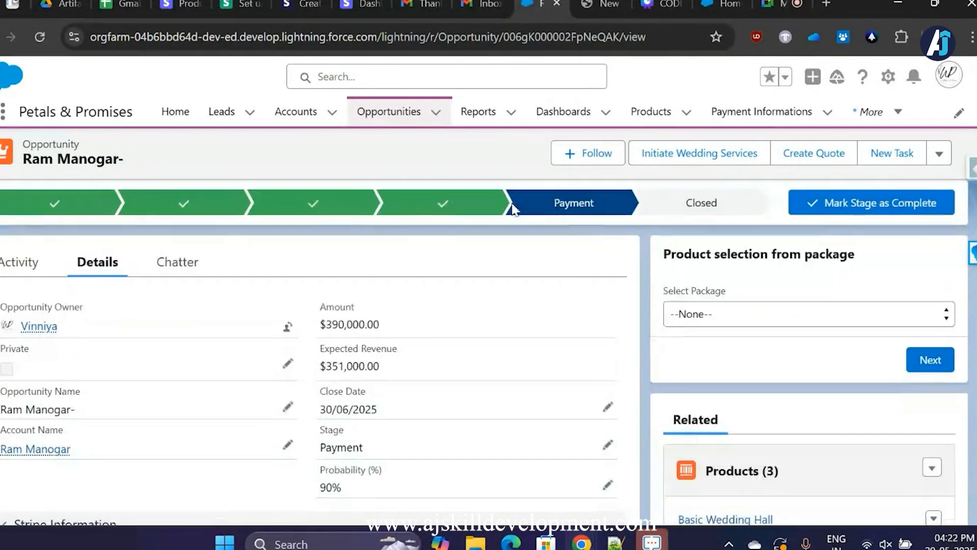
pyautogui.scroll(2, 557, 279)
pyautogui.scroll(-2, 437, 349)
pyautogui.scroll(3, 256, 326)
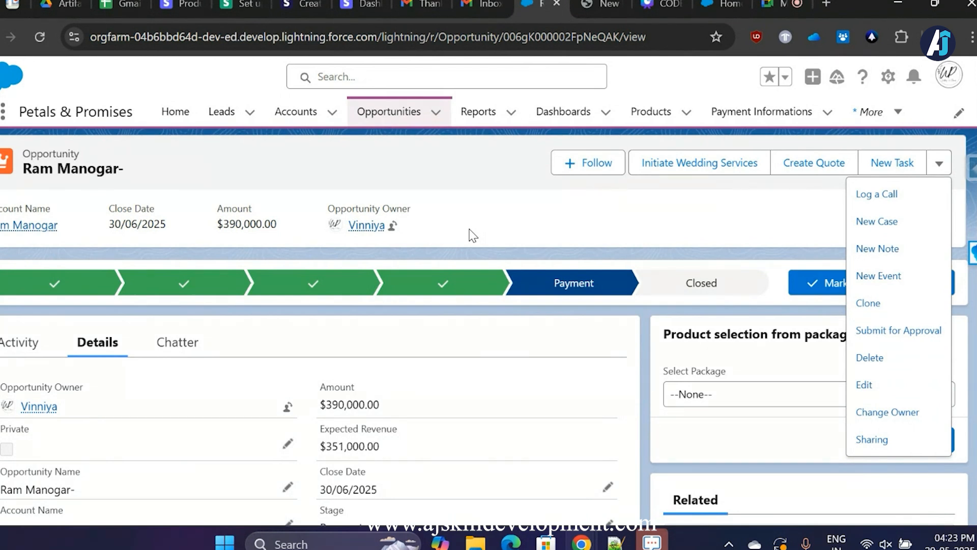
# - Initiate wedding services for the opportunity, assigning the only available case manager
pyautogui.click(704, 169)
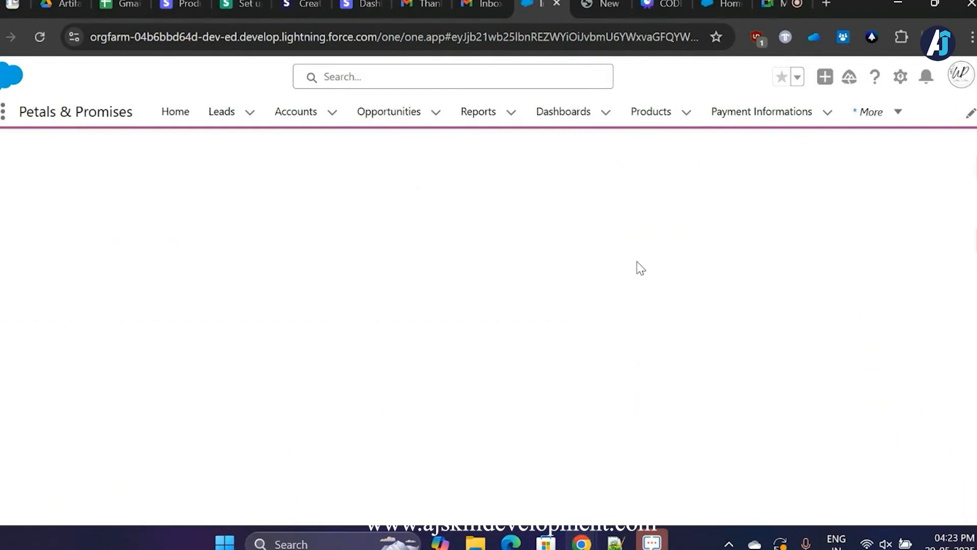
pyautogui.click(481, 208)
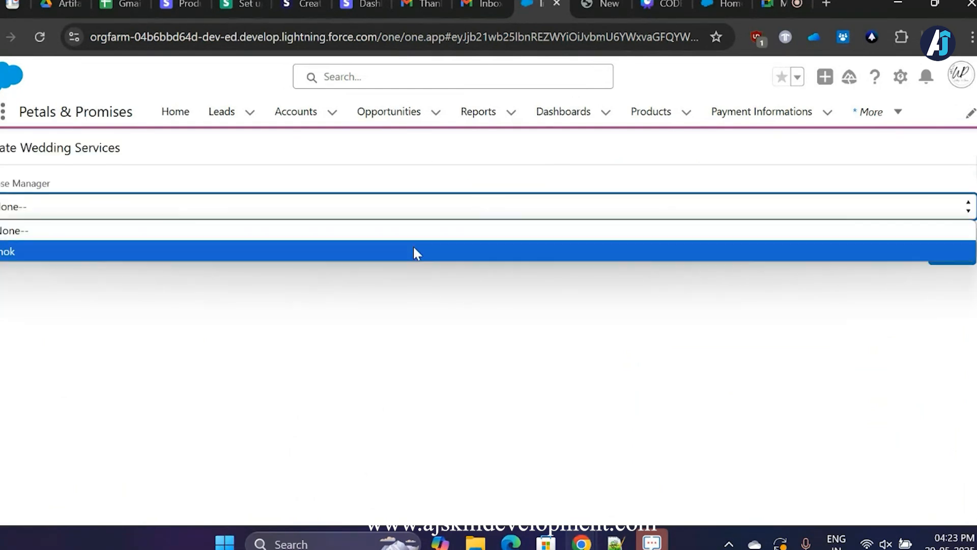
pyautogui.click(375, 257)
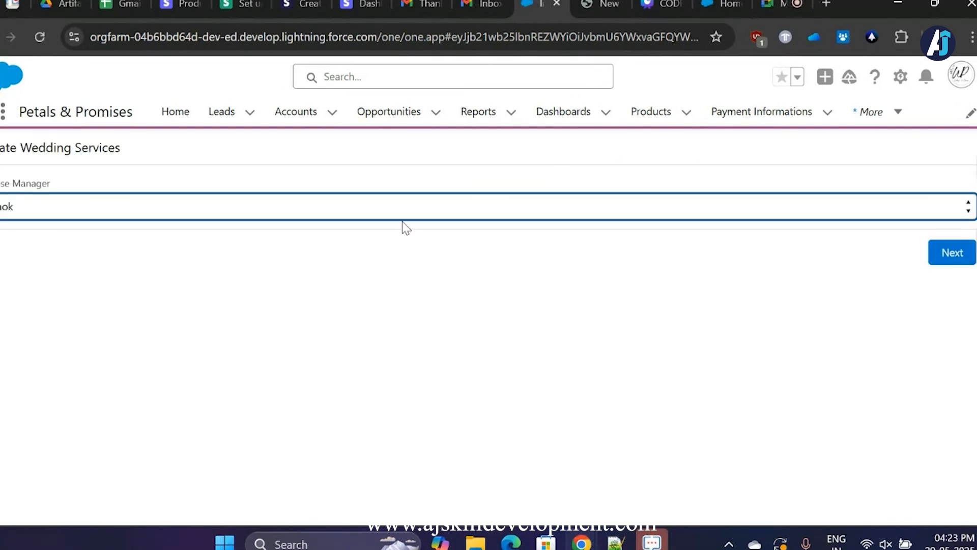
pyautogui.click(948, 260)
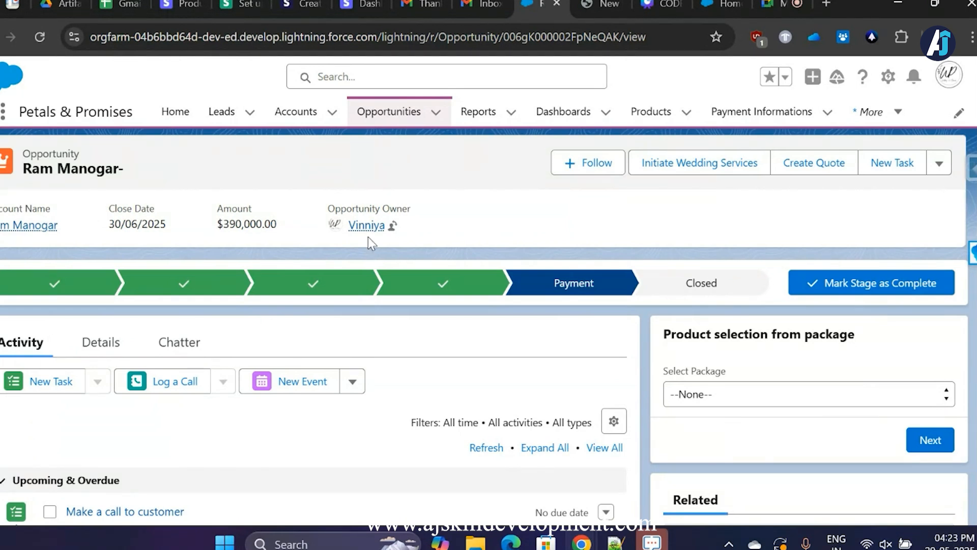
# - Examine the opportunity's Chatter feed for task posts and record updates
pyautogui.click(179, 342)
pyautogui.scroll(-5, 418, 312)
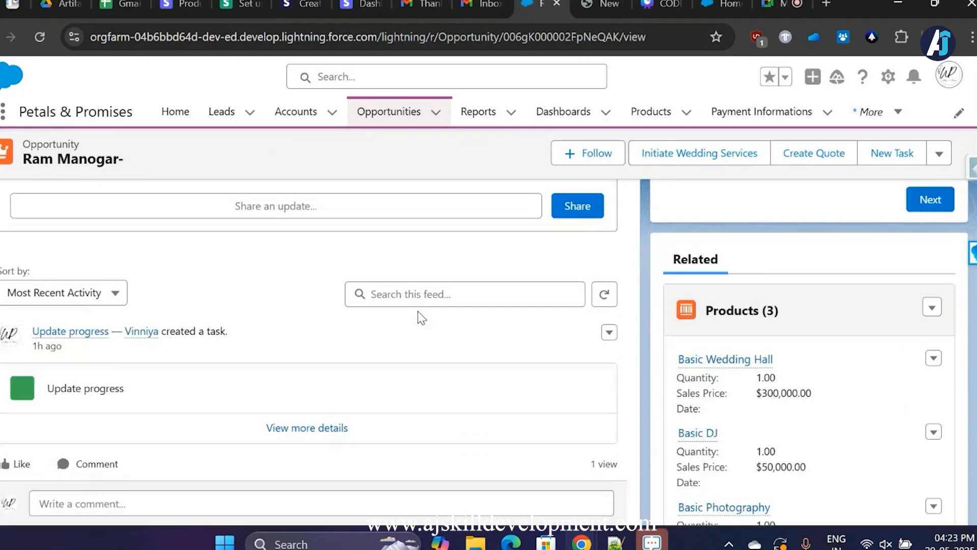
pyautogui.scroll(5, 262, 375)
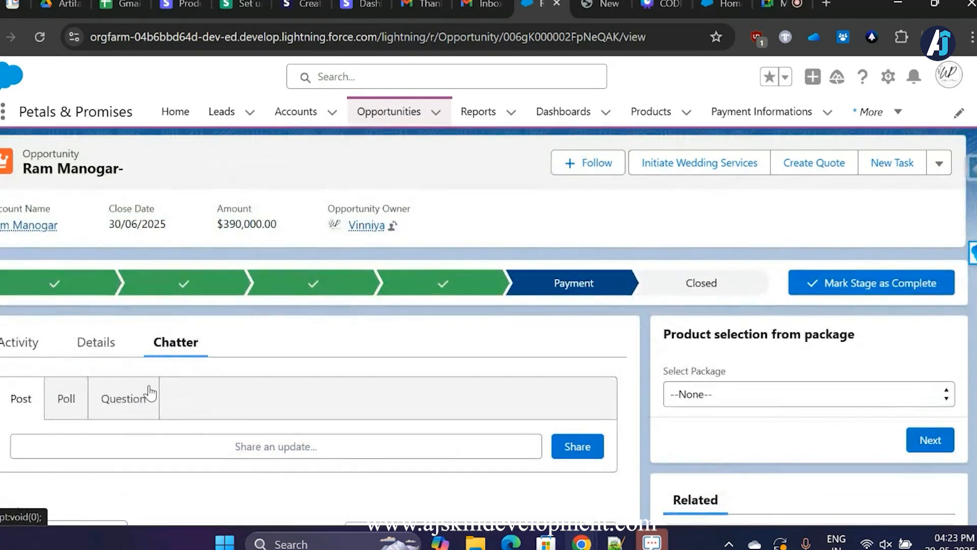
pyautogui.scroll(-5, 229, 413)
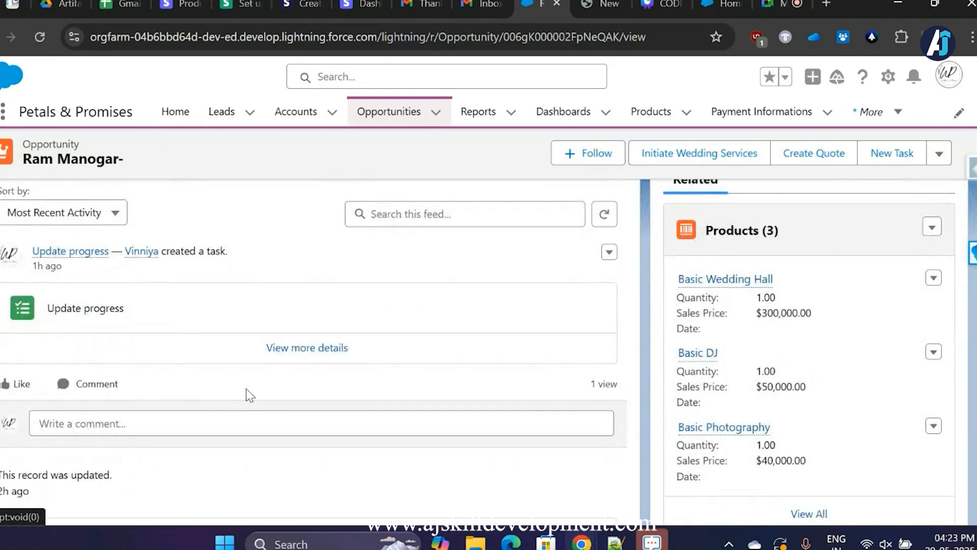
pyautogui.scroll(2, 245, 389)
pyautogui.scroll(-1, 250, 396)
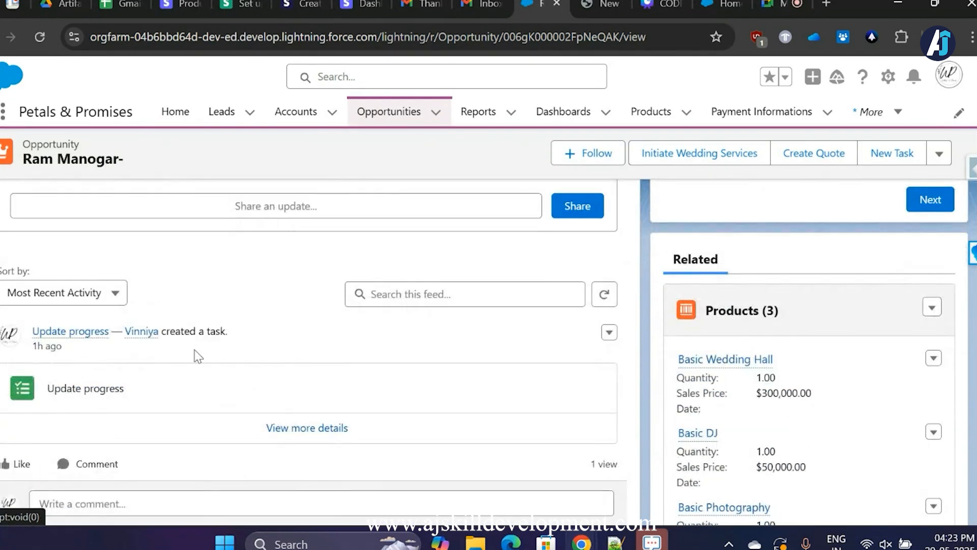
pyautogui.scroll(-4, 186, 410)
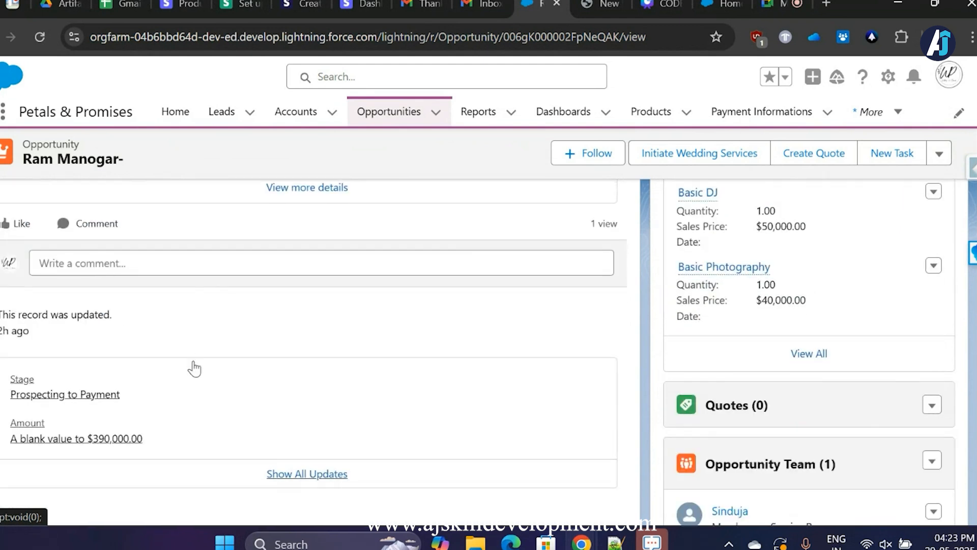
pyautogui.scroll(10, 194, 367)
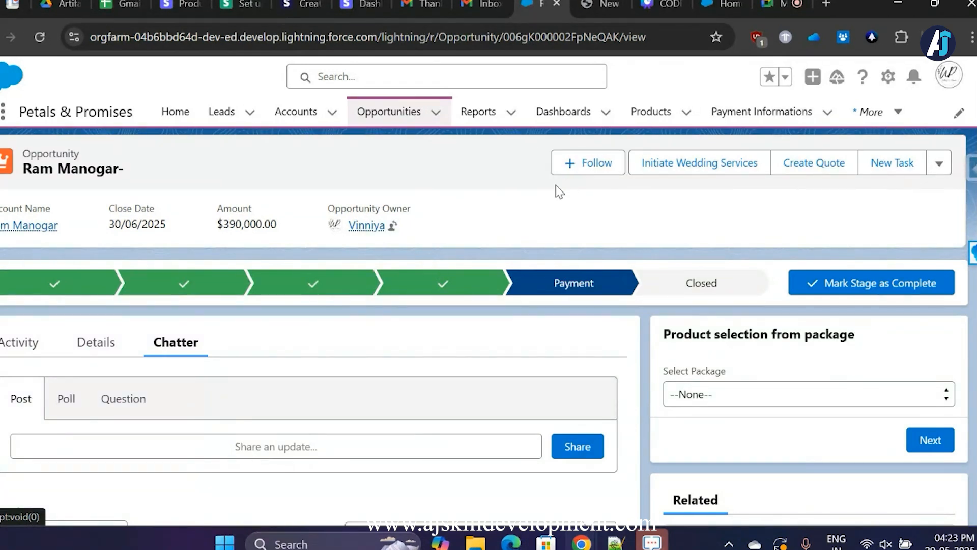
# - Open the second opportunity in the Recently Viewed opportunities list
pyautogui.click(401, 118)
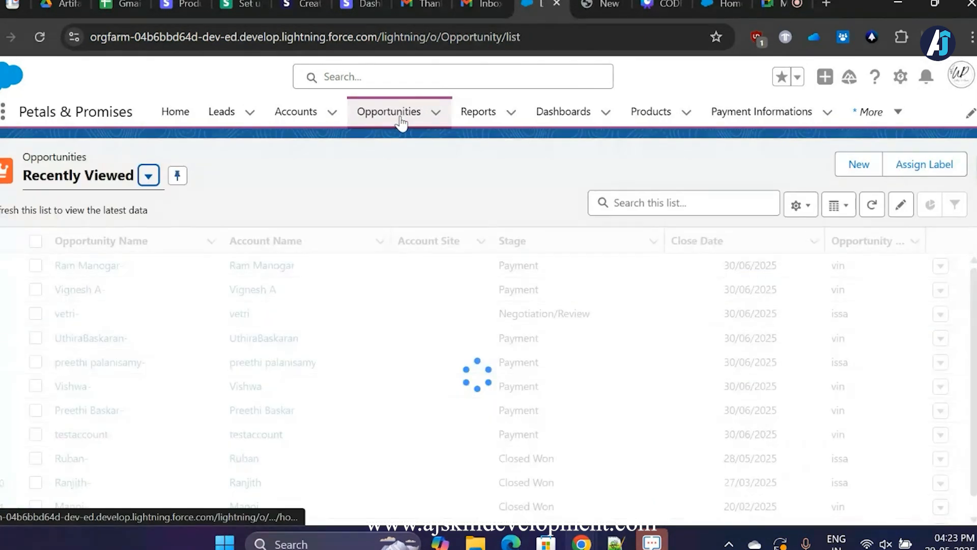
pyautogui.click(102, 268)
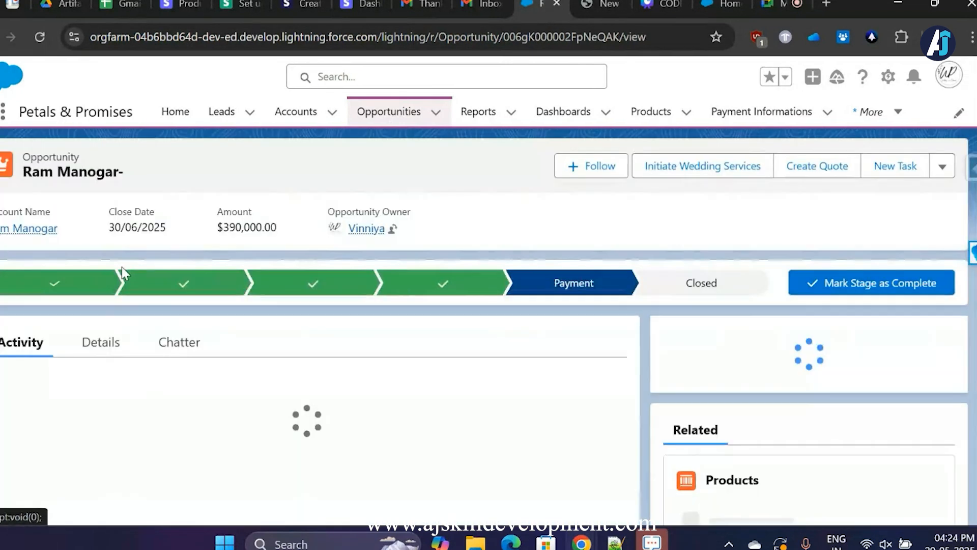
pyautogui.click(374, 115)
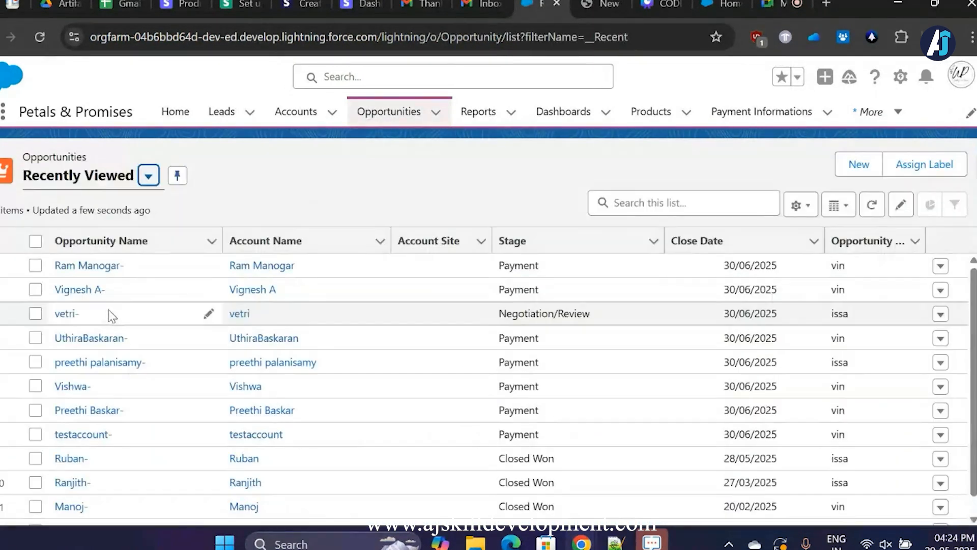
pyautogui.click(85, 291)
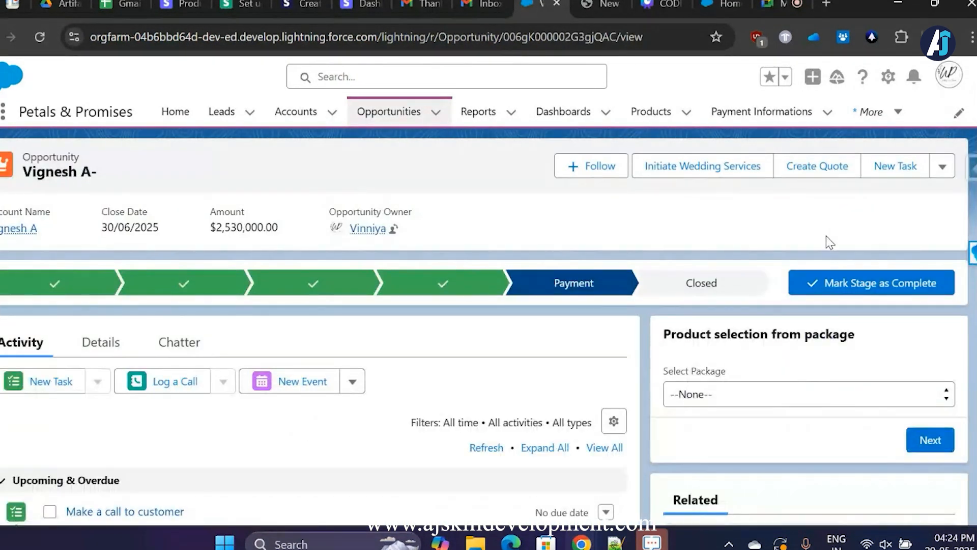
# - Add the owner's default opportunity team to the opportunity and check the added member's role
pyautogui.scroll(-10, 806, 260)
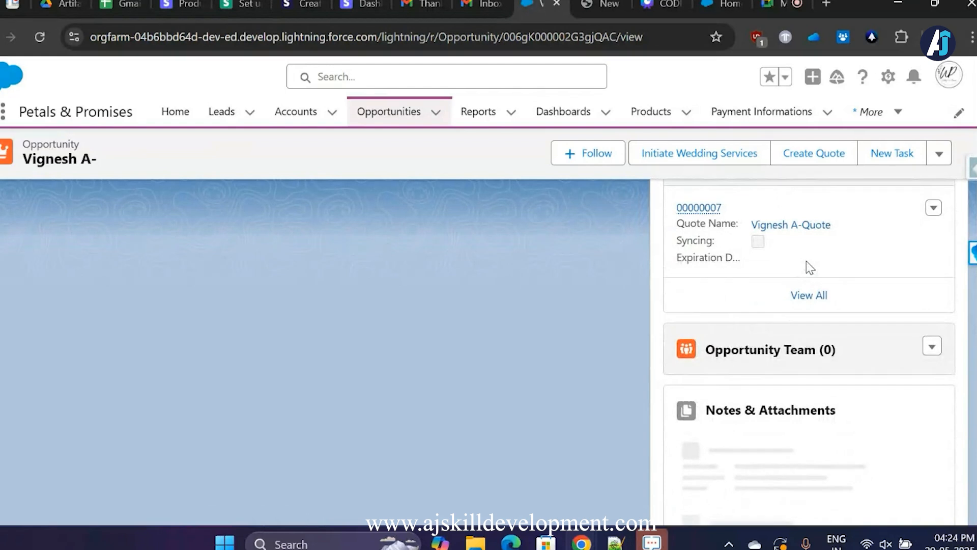
pyautogui.scroll(-3, 810, 267)
pyautogui.scroll(2, 880, 319)
pyautogui.click(934, 268)
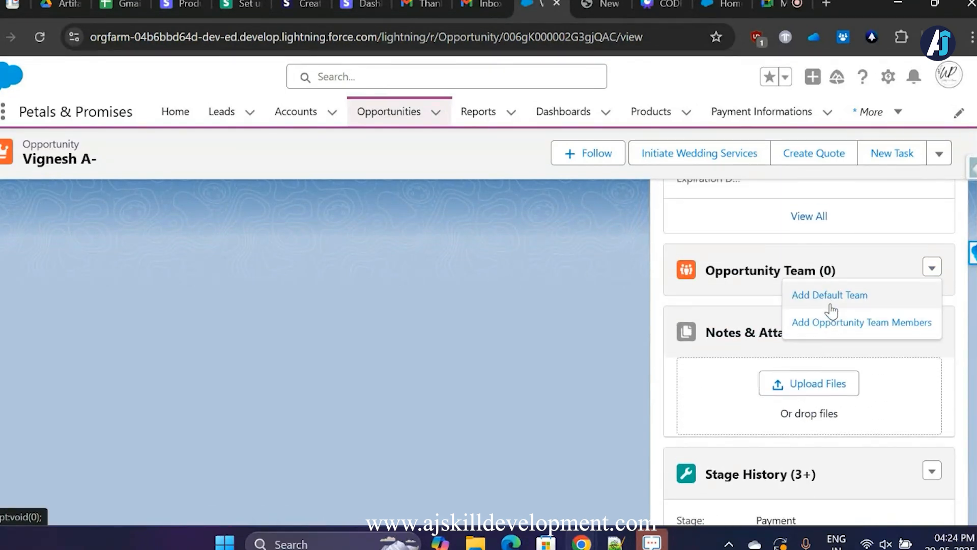
pyautogui.click(831, 304)
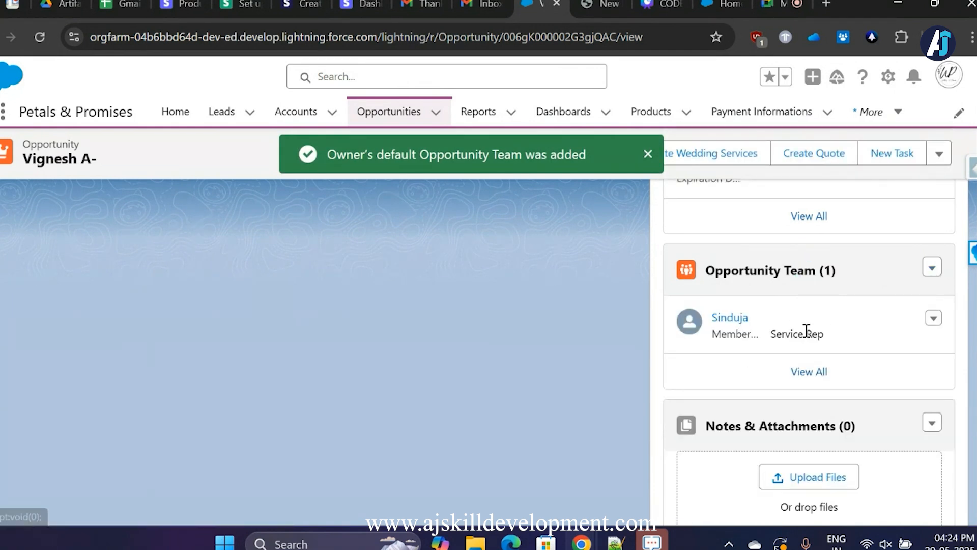
pyautogui.scroll(1, 789, 350)
pyautogui.moveTo(842, 414); pyautogui.dragTo(769, 415)
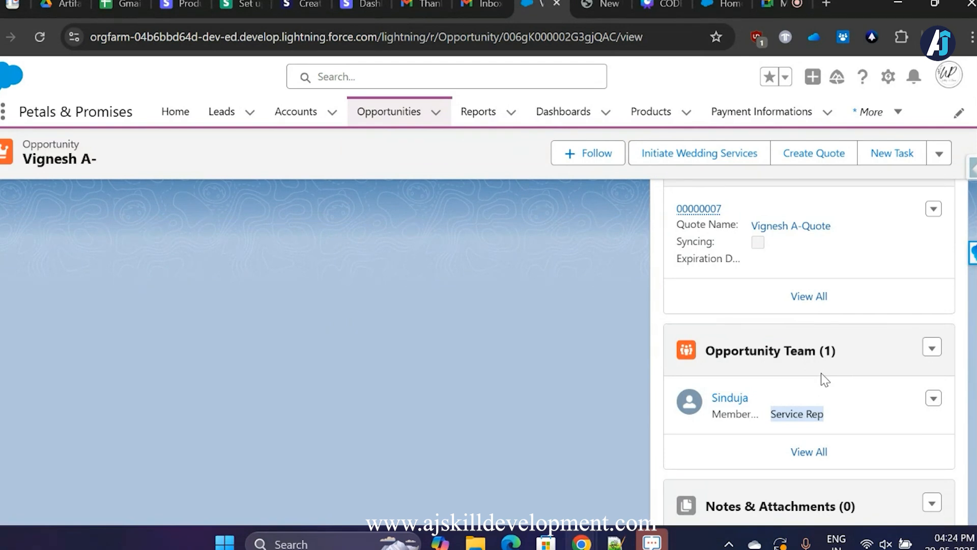
# - Check the opportunity's Stripe and payment details, and save a closed stage for the opportunity
pyautogui.scroll(10, 402, 432)
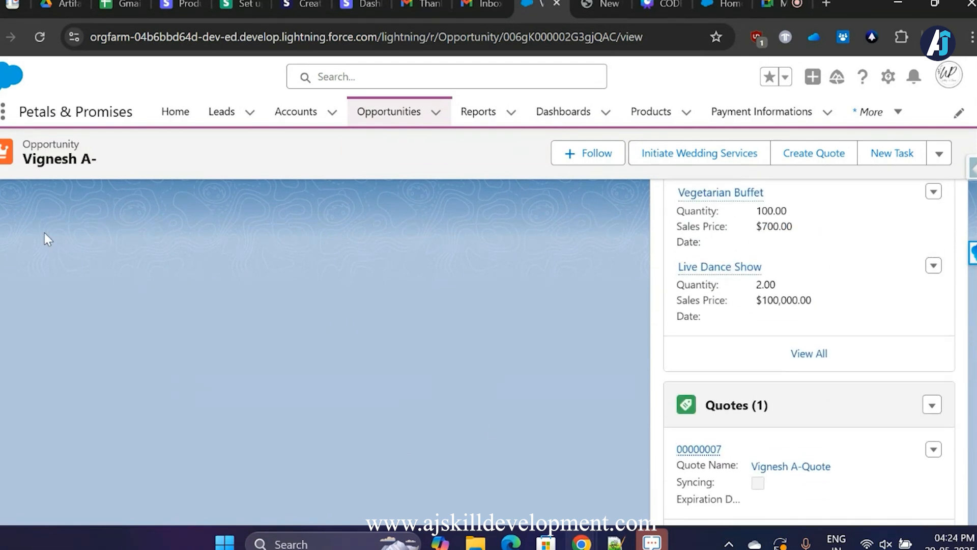
pyautogui.scroll(3, 187, 294)
pyautogui.click(103, 343)
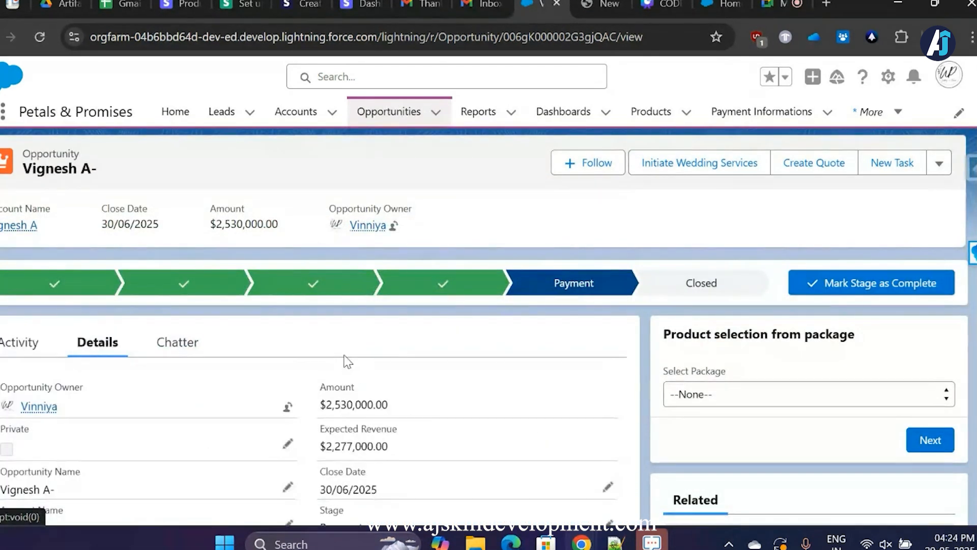
pyautogui.scroll(-4, 333, 360)
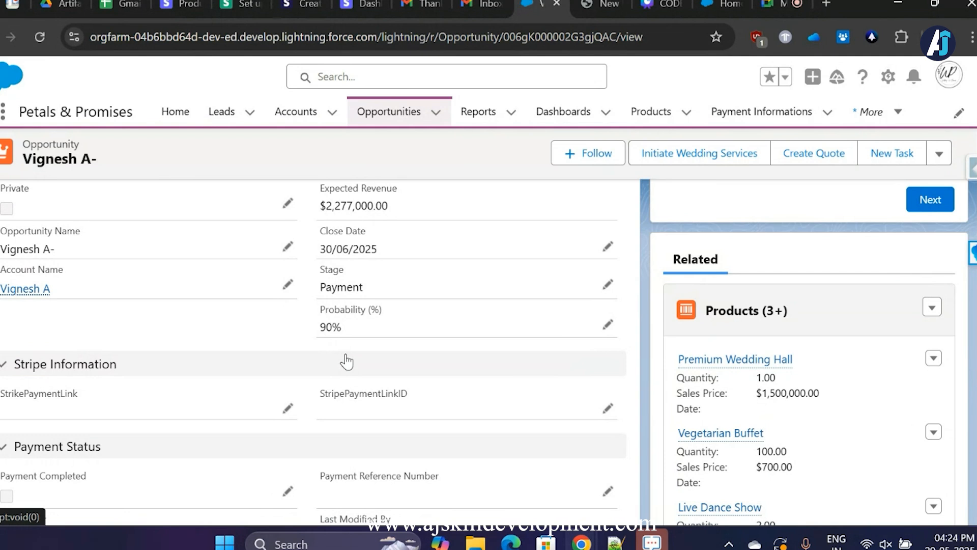
pyautogui.scroll(5, 346, 361)
pyautogui.click(695, 283)
pyautogui.click(883, 281)
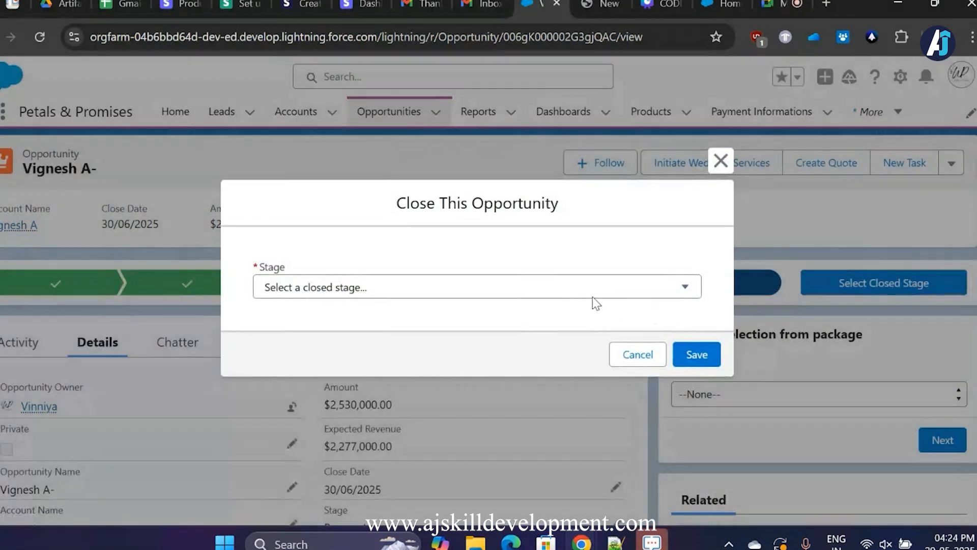
pyautogui.click(563, 293)
pyautogui.click(433, 335)
pyautogui.click(693, 354)
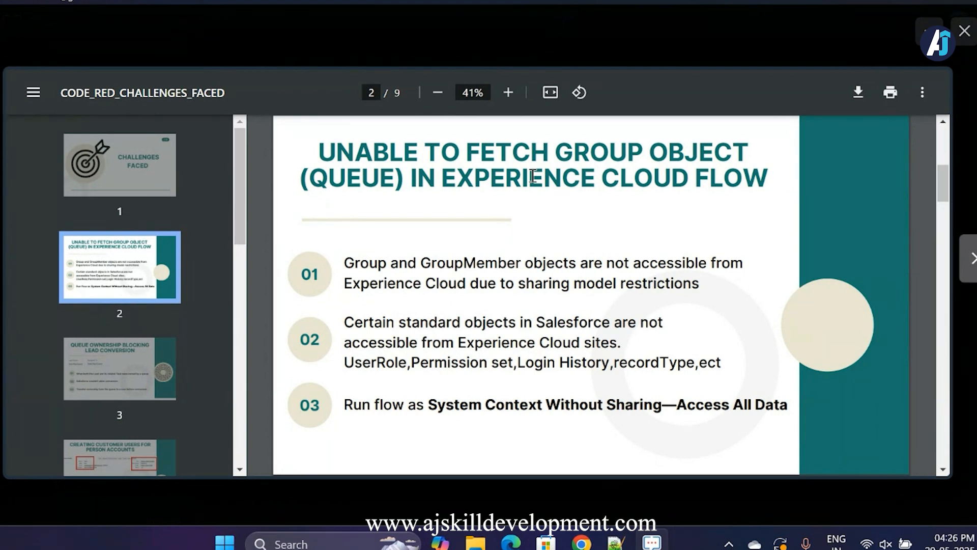
# - Highlight "sharing model restrictions" on page 2 of the CODE_RED_CHALLENGES_FACED PDF
pyautogui.moveTo(518, 283); pyautogui.dragTo(686, 286)
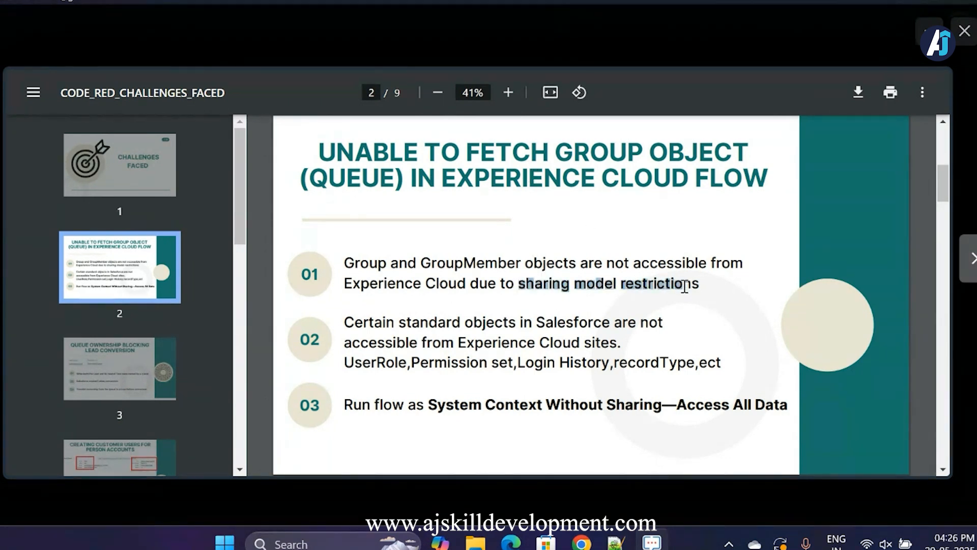